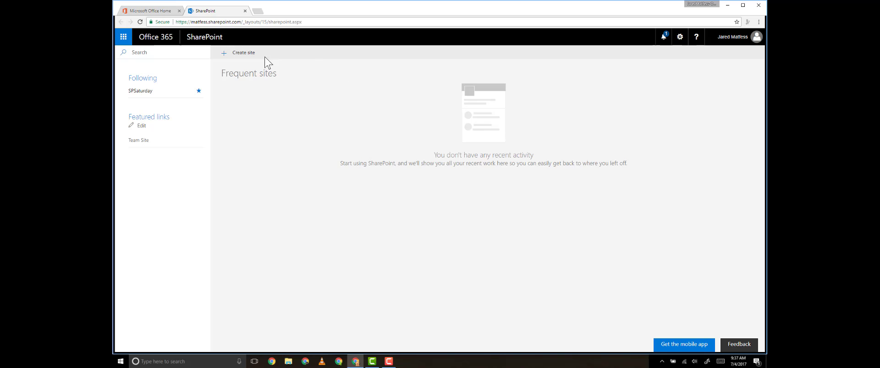
# - Start a new communication site and choose the Topic design after previewing Showcase and Blank
pyautogui.click(243, 53)
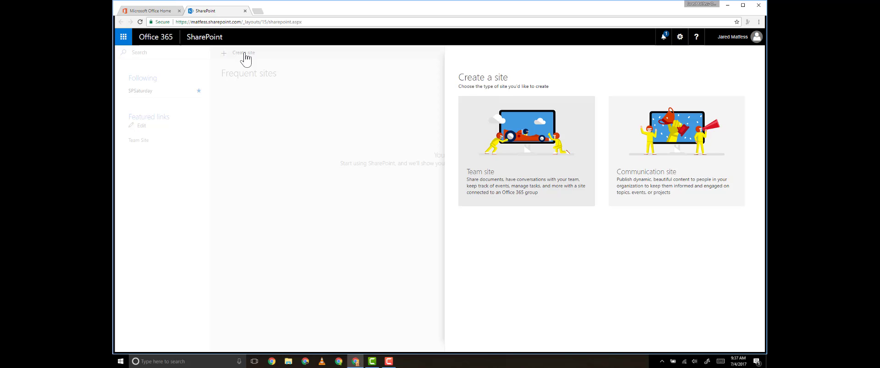
pyautogui.click(680, 181)
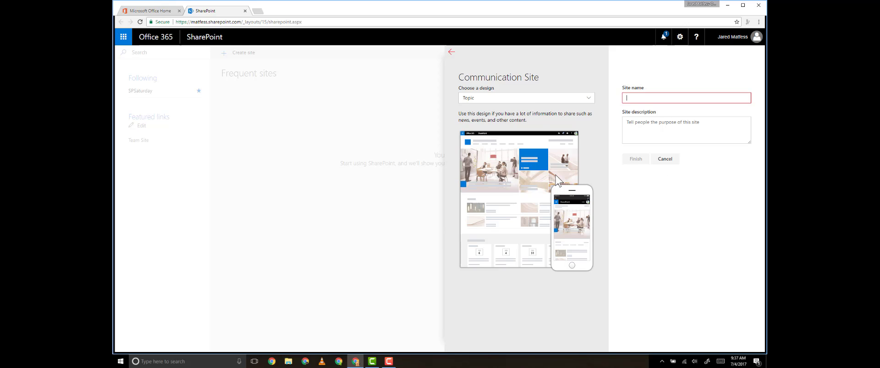
pyautogui.click(532, 98)
pyautogui.click(530, 122)
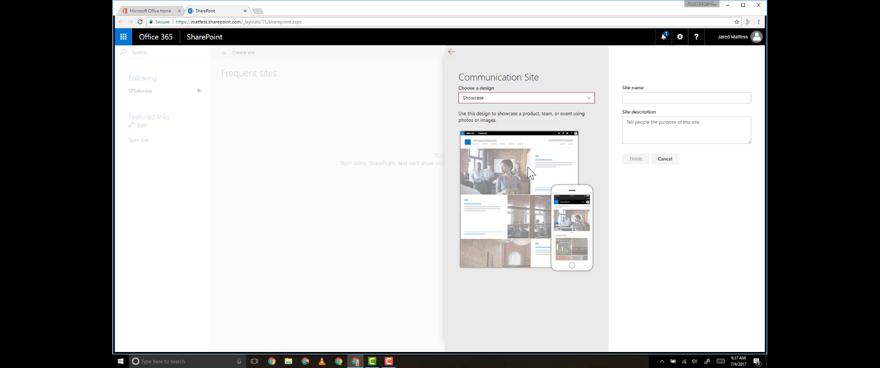
pyautogui.click(562, 103)
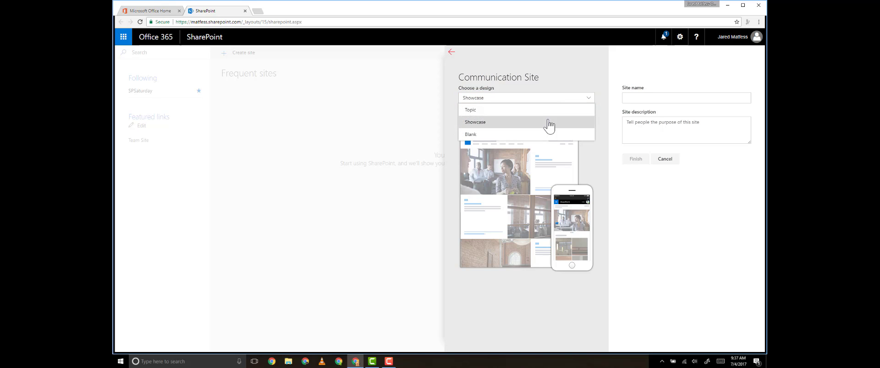
pyautogui.click(540, 135)
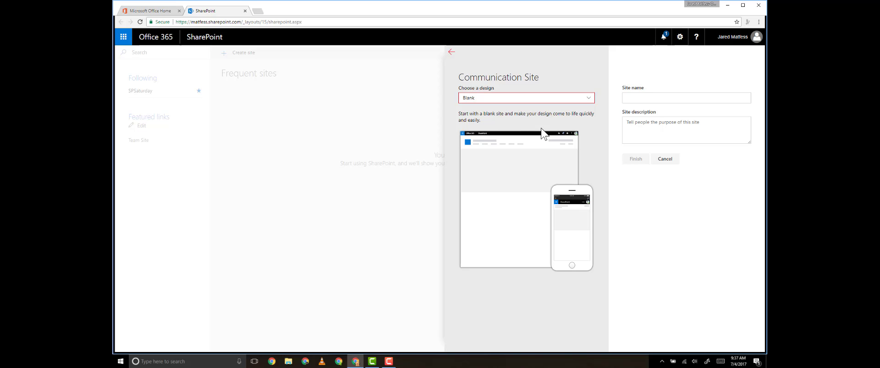
pyautogui.click(591, 100)
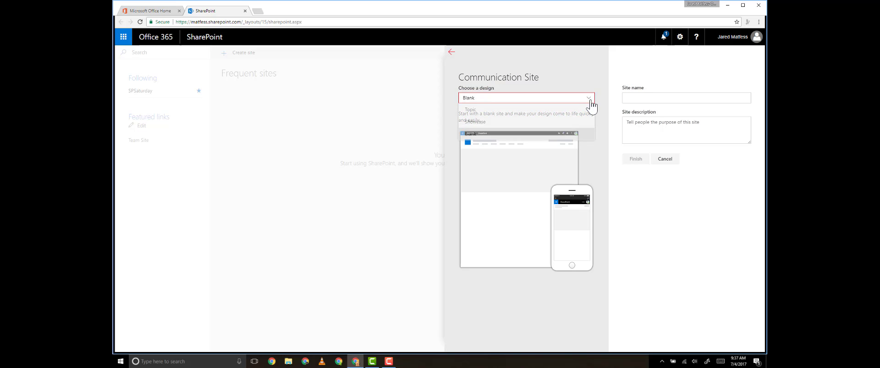
pyautogui.click(581, 110)
# - Name the new communication site 'Slalom Hartford' and finish creating it
pyautogui.click(667, 100)
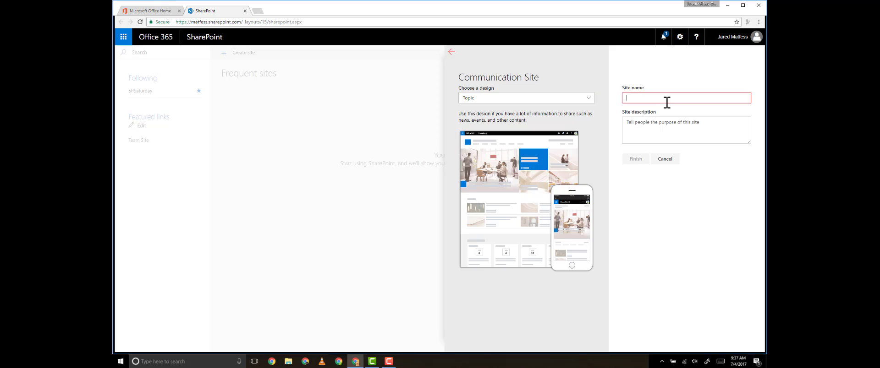
pyautogui.write('Slalom Hartford')
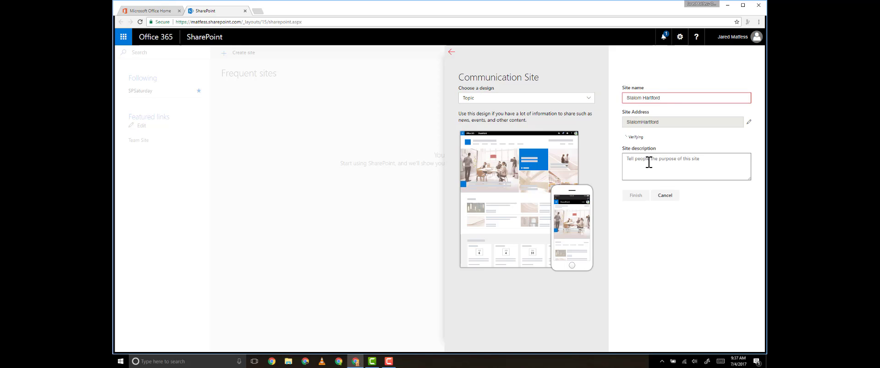
pyautogui.click(634, 203)
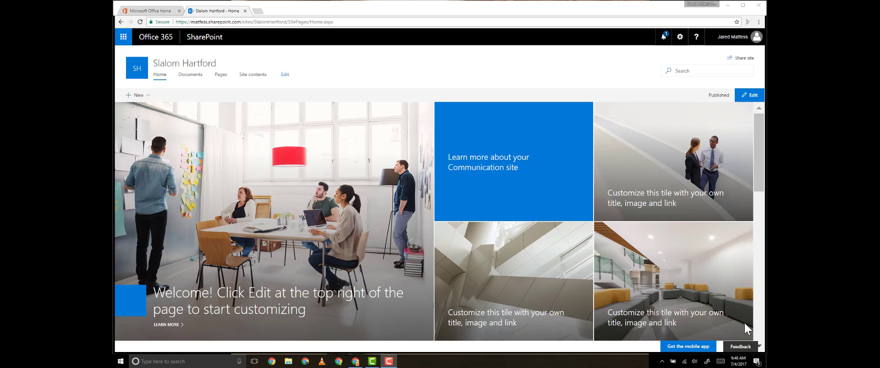
# - Review the News, Events and Documents sections, then put the home page into edit mode
pyautogui.scroll(-3, 597, 239)
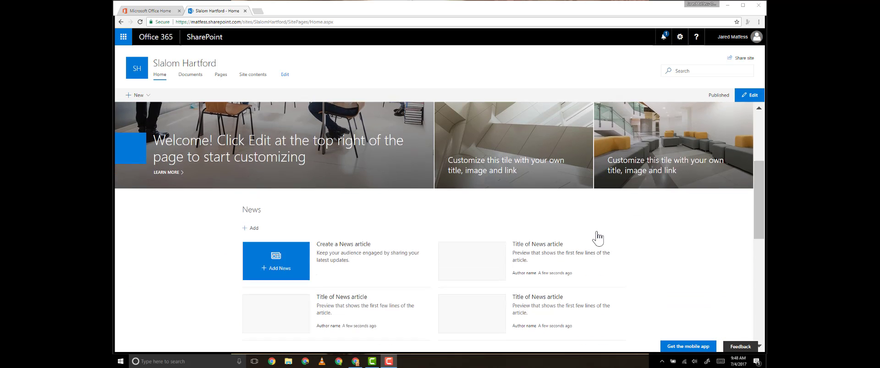
pyautogui.scroll(-1, 597, 238)
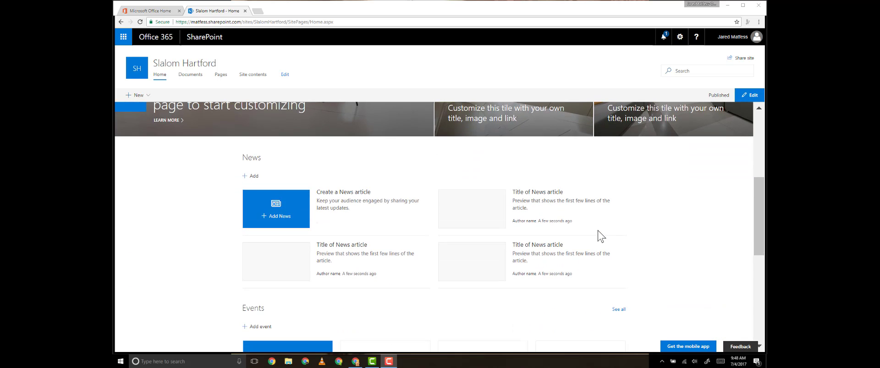
pyautogui.scroll(-2, 599, 236)
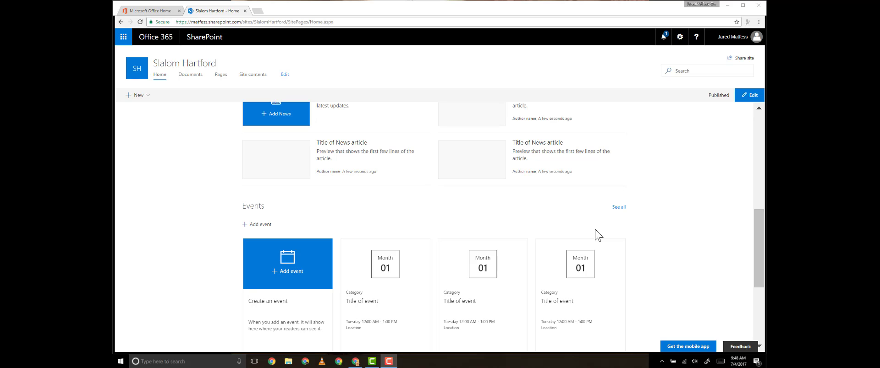
pyautogui.scroll(-4, 595, 230)
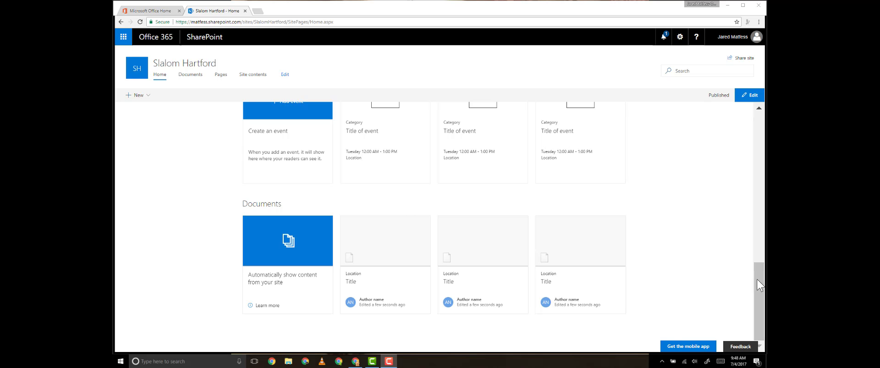
pyautogui.scroll(2, 756, 275)
pyautogui.scroll(10, 746, 206)
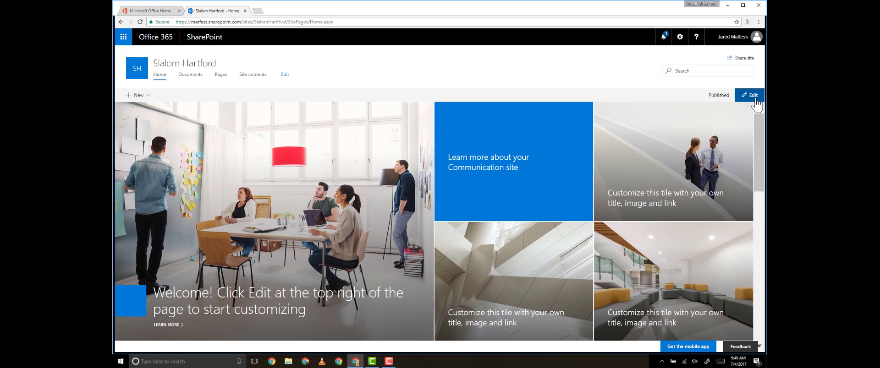
pyautogui.click(751, 96)
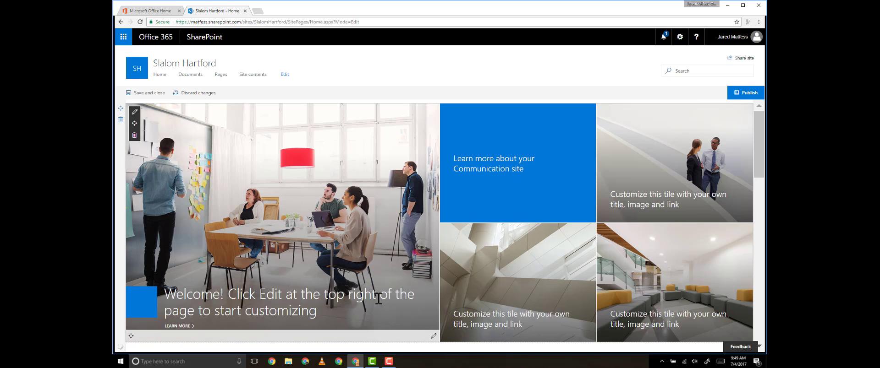
# - Retitle the large hero tile 'Welcome to Slalom Hartford', keeping Show title in layout on
pyautogui.click(433, 337)
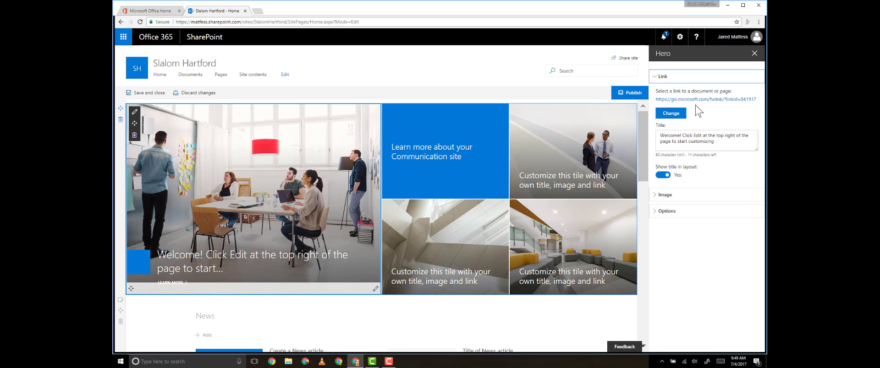
pyautogui.click(730, 143)
pyautogui.moveTo(723, 143); pyautogui.dragTo(658, 131)
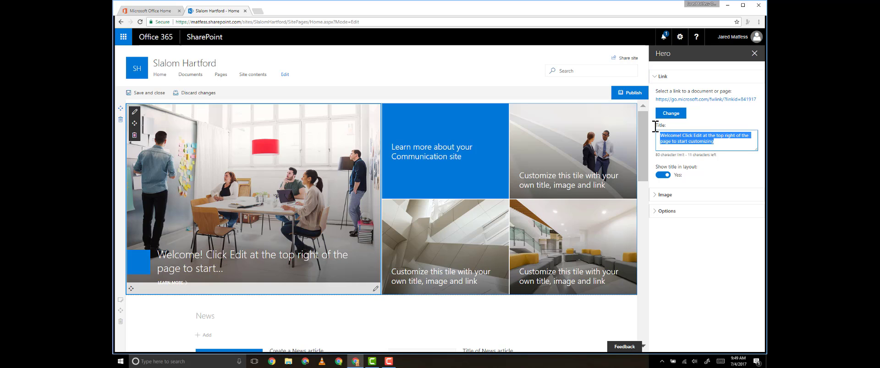
pyautogui.write('Welcom')
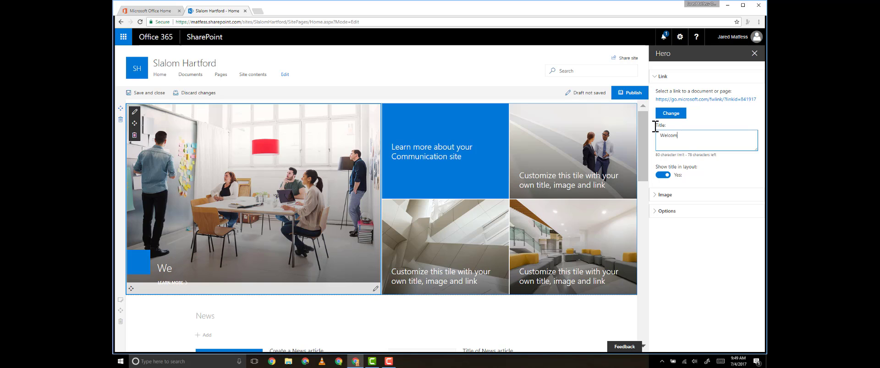
pyautogui.write('e to Slalom Hartford')
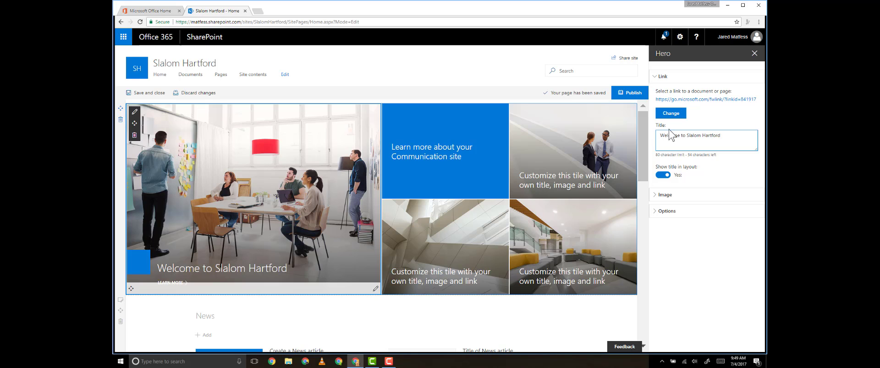
pyautogui.click(666, 177)
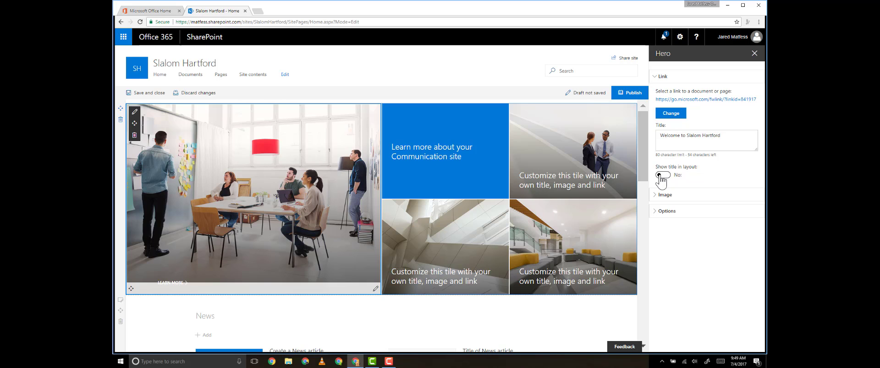
pyautogui.click(660, 176)
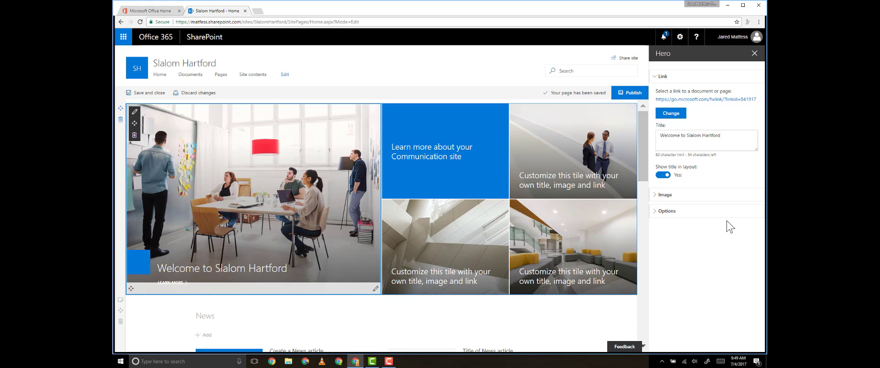
# - Replace the large hero tile's image with the uploaded pug photo Slalom_Halloween_Spoopy
pyautogui.click(664, 195)
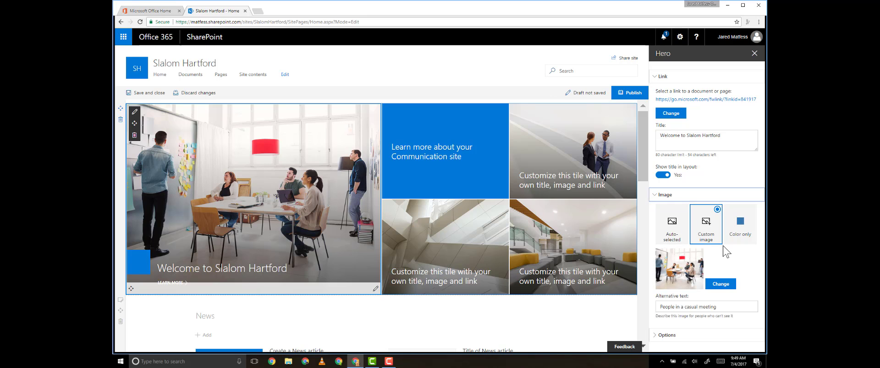
pyautogui.click(727, 285)
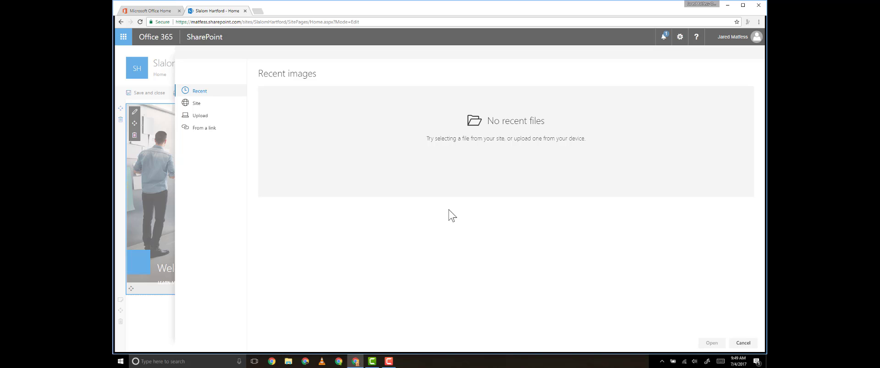
pyautogui.click(205, 120)
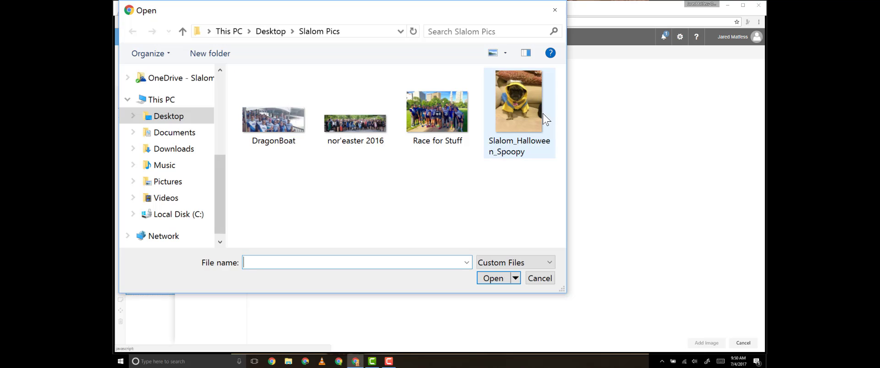
pyautogui.doubleClick(525, 119)
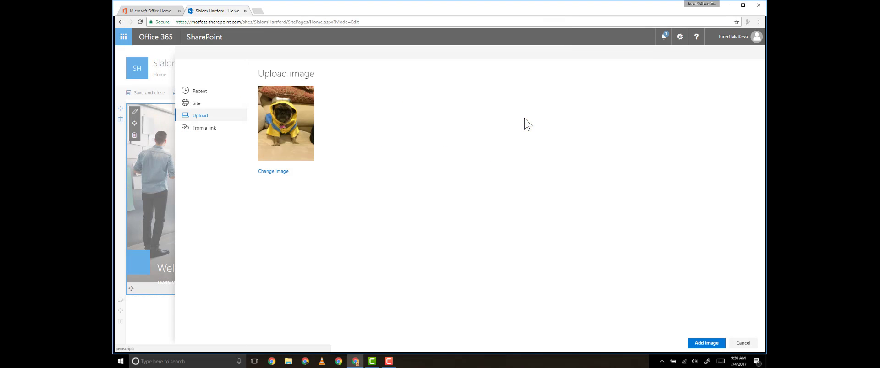
pyautogui.click(704, 343)
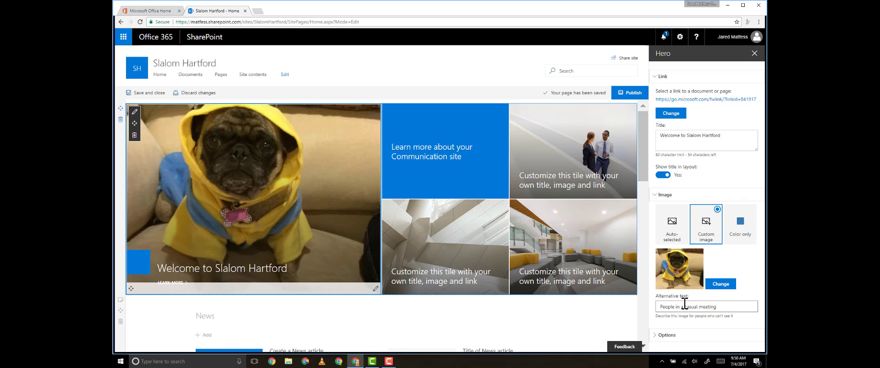
# - Rewrite the hero image's alternative text as 'Spy Mattess'
pyautogui.tripleClick(684, 305)
pyautogui.write('S')
pyautogui.write('py Mattess')
# - Split the section below the hero into two columns and bring up the right column's web parts
pyautogui.click(753, 54)
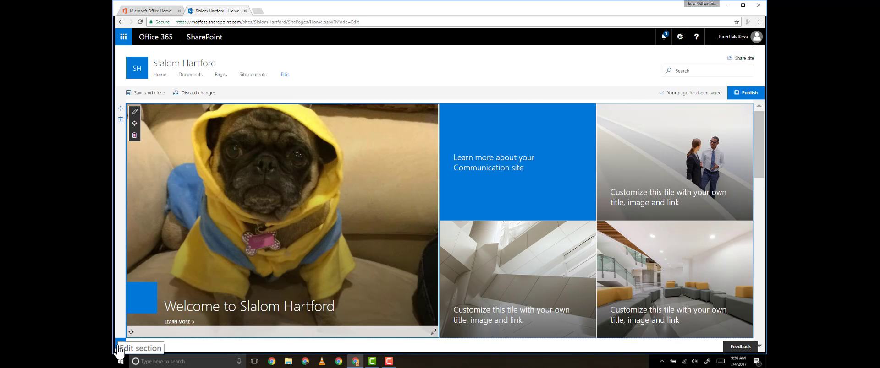
pyautogui.click(118, 349)
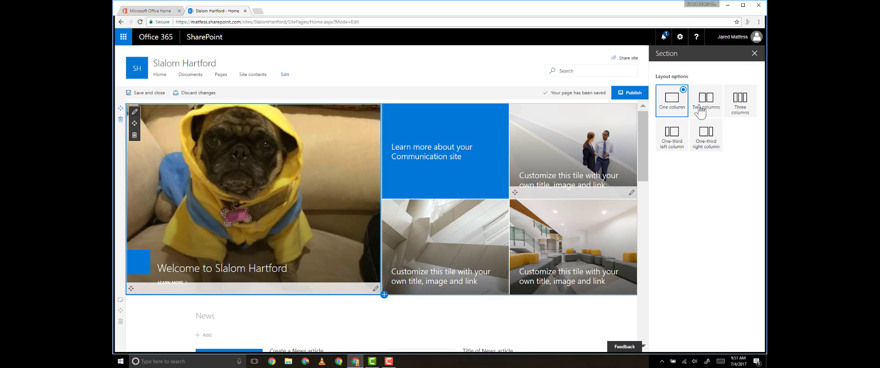
pyautogui.click(715, 102)
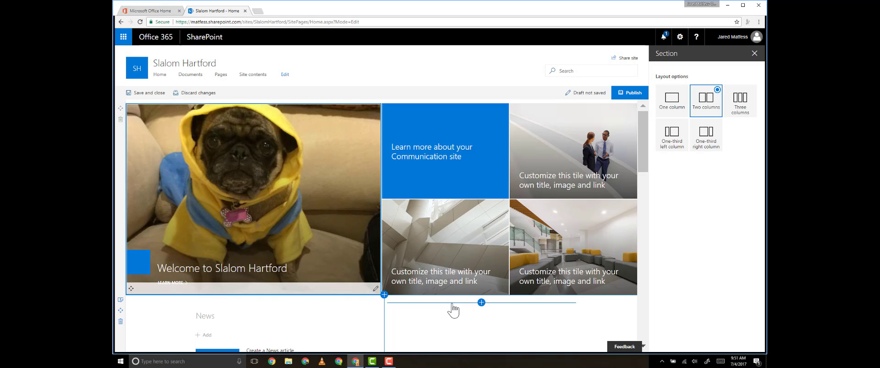
pyautogui.scroll(-2, 450, 309)
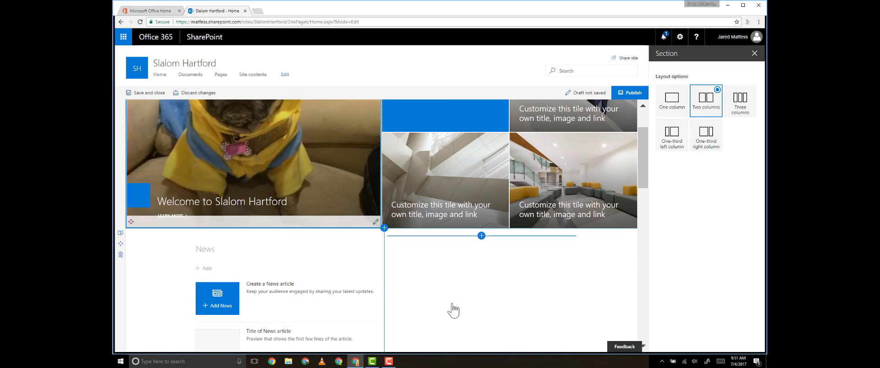
pyautogui.click(481, 234)
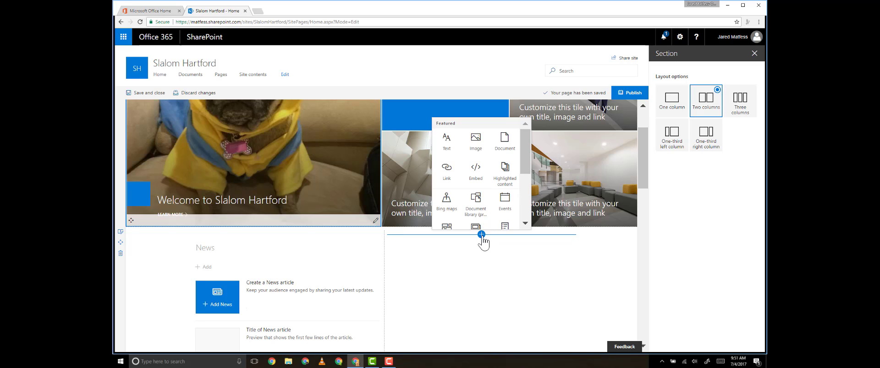
# - Add a People web part with the site owner's profile, clearing a second name that found no match
pyautogui.scroll(-2, 477, 220)
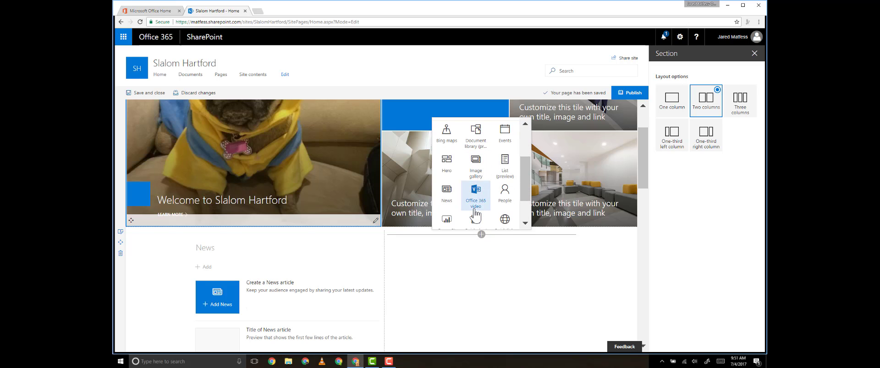
pyautogui.click(504, 192)
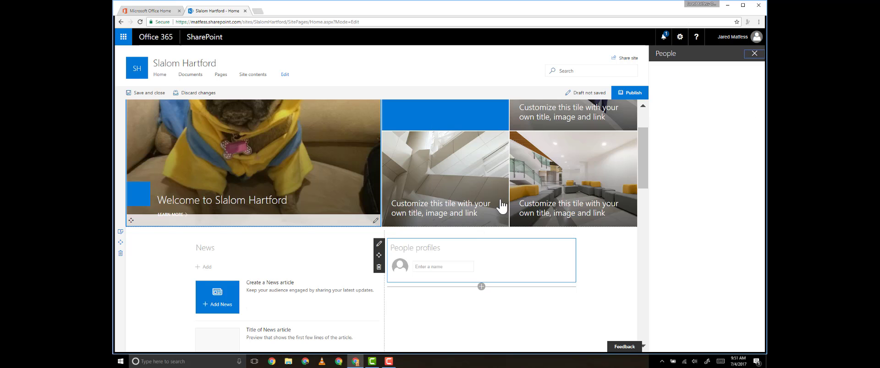
pyautogui.click(452, 268)
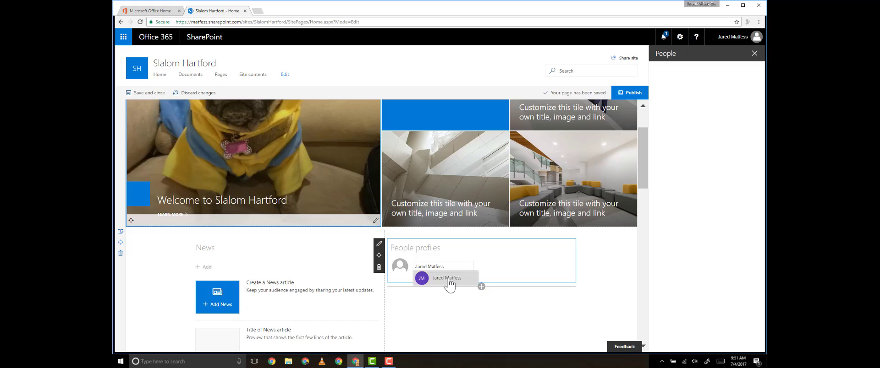
pyautogui.click(448, 279)
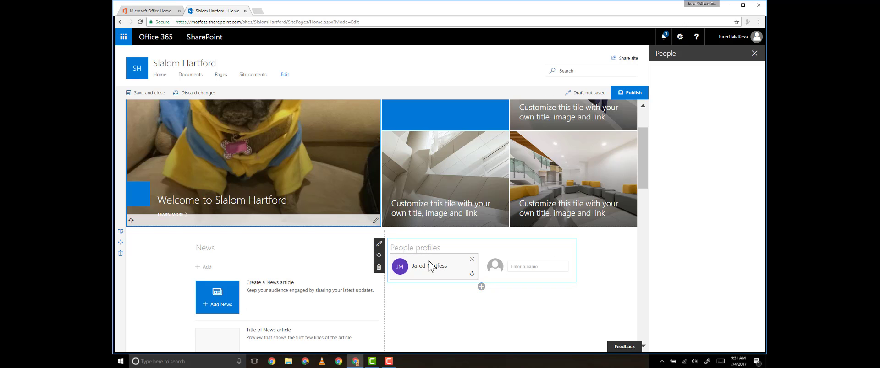
pyautogui.click(519, 266)
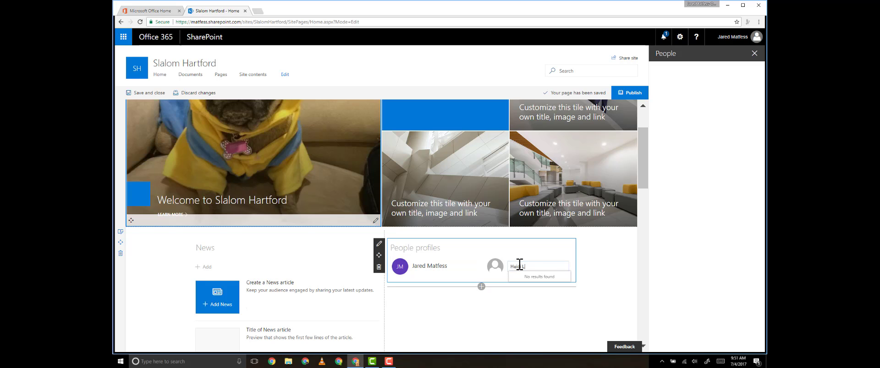
pyautogui.hotkey('ctrl', 'a')
pyautogui.press('BackSpace')
# - Title the People web part 'Site Owners'
pyautogui.click(379, 244)
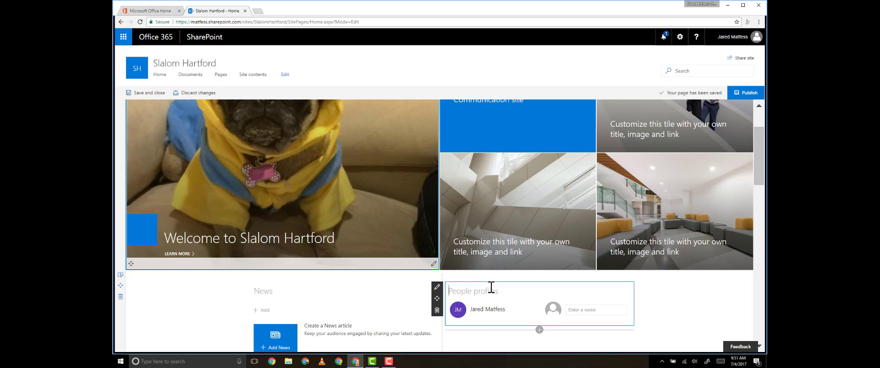
pyautogui.write('Site Owners')
pyautogui.scroll(-3, 669, 308)
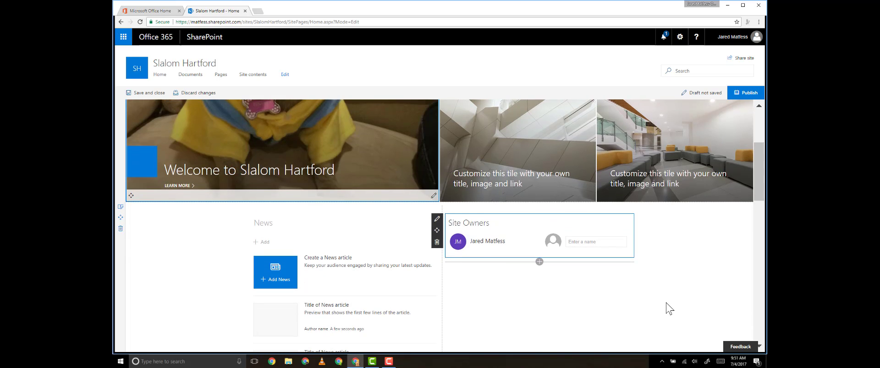
pyautogui.scroll(-3, 666, 308)
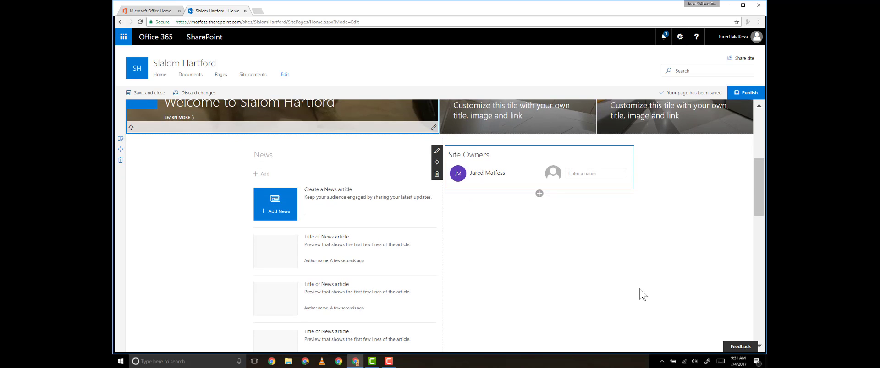
pyautogui.scroll(-6, 628, 288)
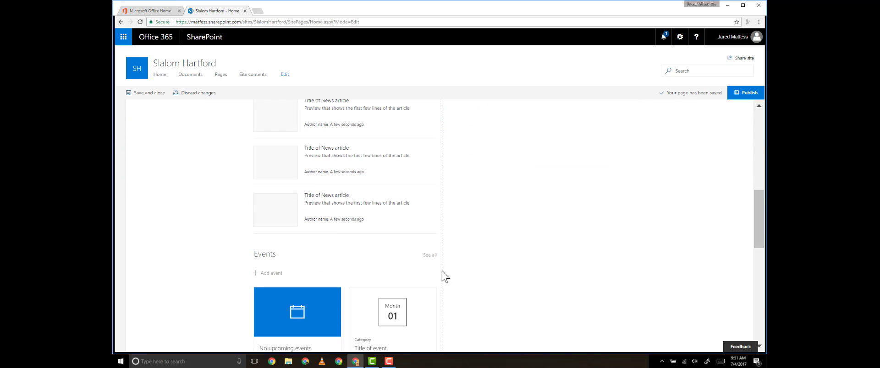
# - Drag the Events web part under Site Owners in the right column, then return to the page top
pyautogui.moveTo(239, 262)
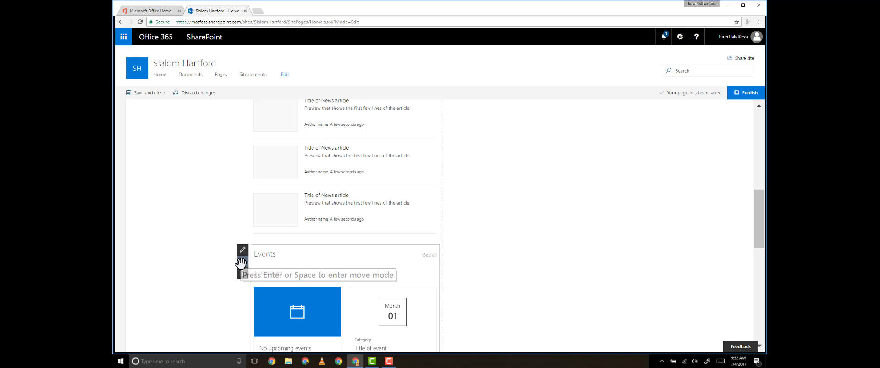
pyautogui.moveTo(242, 264); pyautogui.dragTo(570, 145)
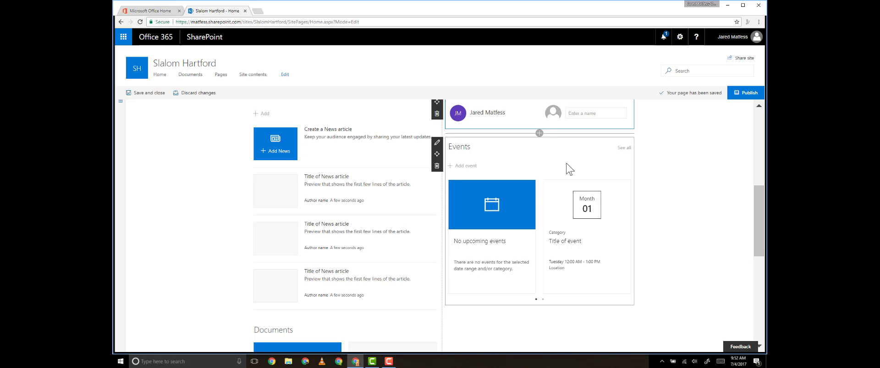
pyautogui.scroll(1, 530, 202)
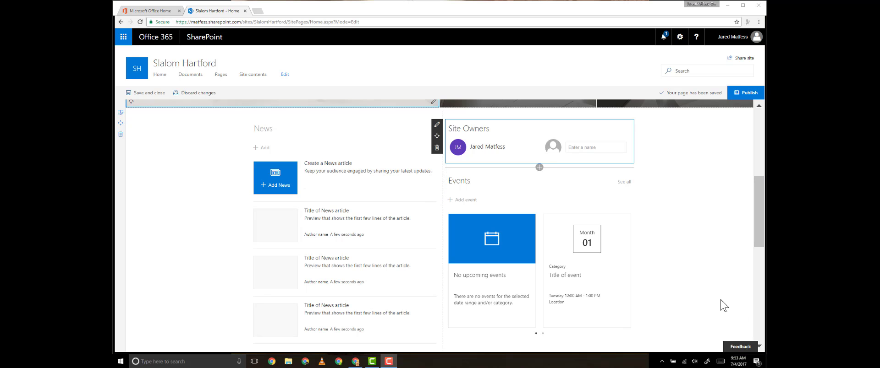
pyautogui.scroll(1, 721, 306)
pyautogui.scroll(2, 722, 306)
pyautogui.scroll(3, 722, 306)
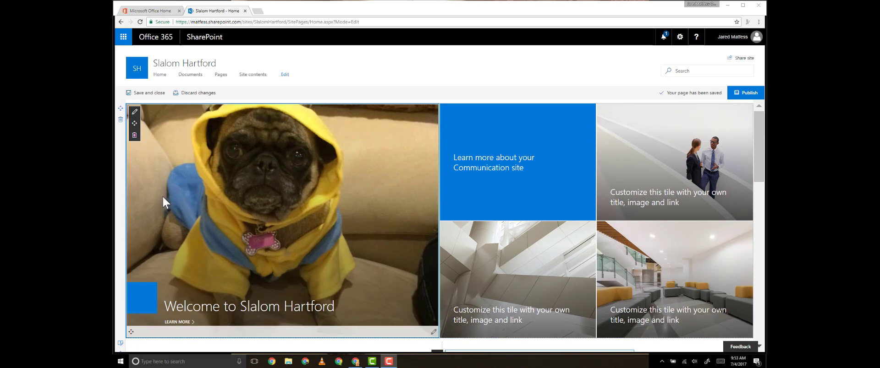
# - Set the hero banner to the Four tiles layout after trying Two tiles and Three tiles
pyautogui.click(167, 177)
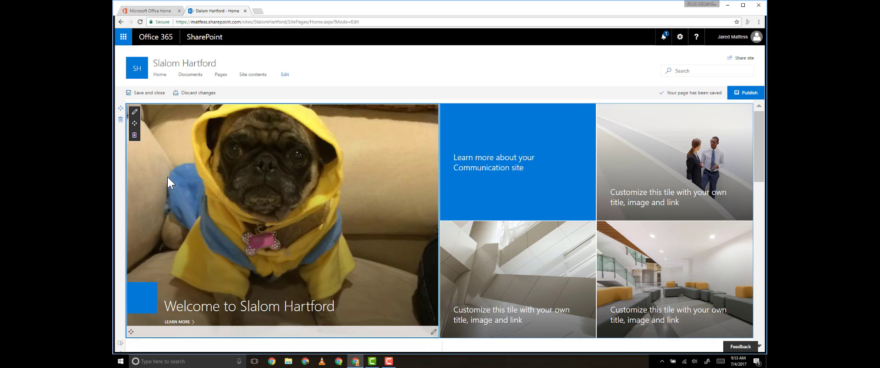
pyautogui.click(134, 112)
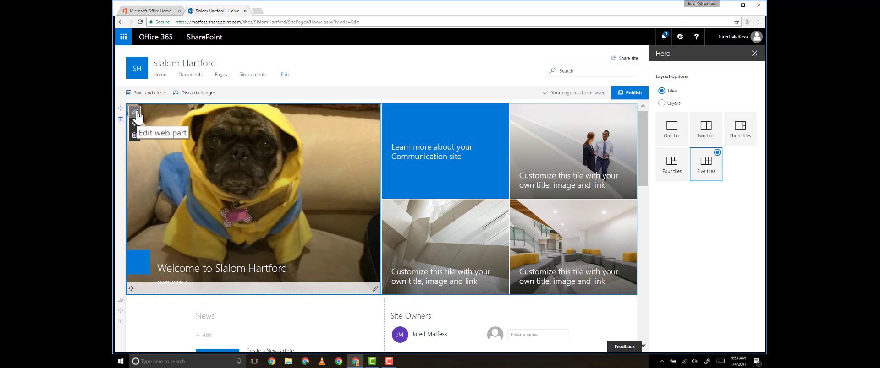
pyautogui.click(704, 126)
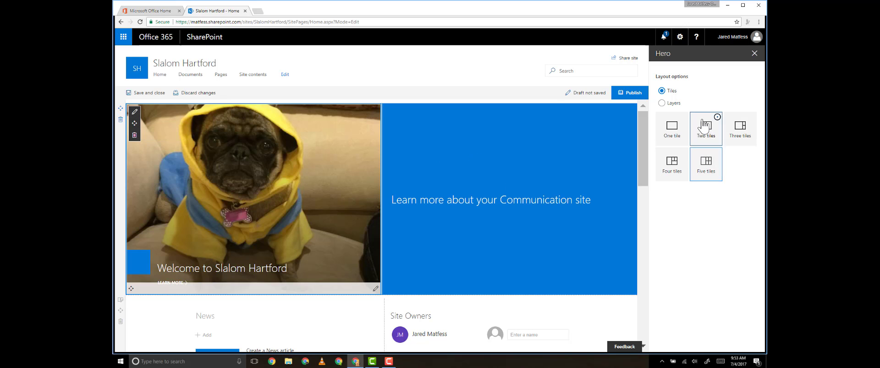
pyautogui.click(740, 138)
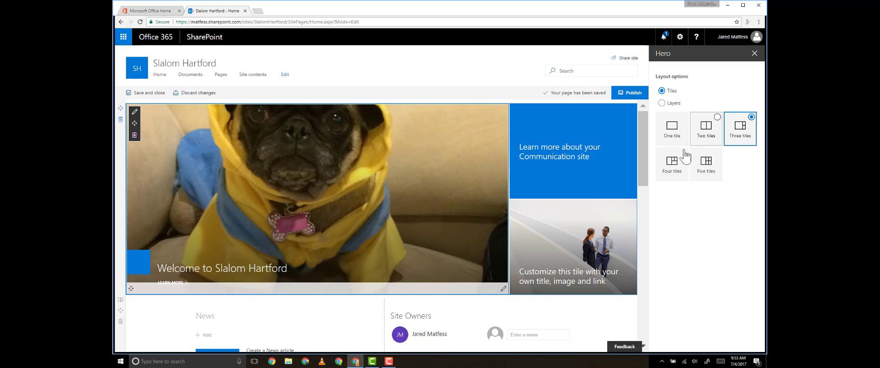
pyautogui.click(672, 170)
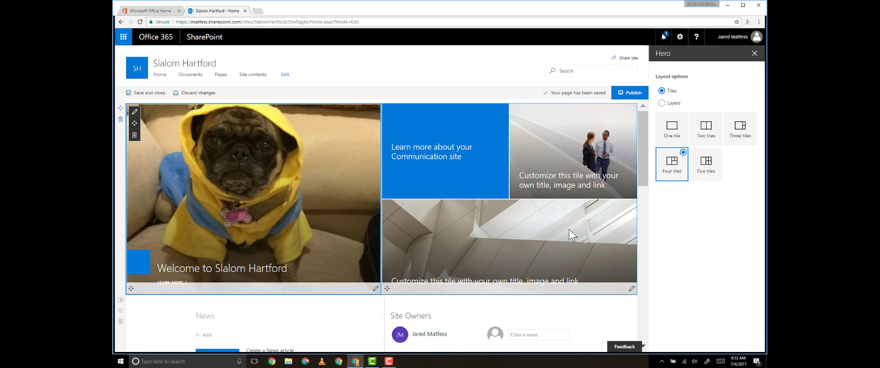
# - Replace the lower-right hero tile's architecture picture with the uploaded DragonBoat team photo
pyautogui.click(631, 289)
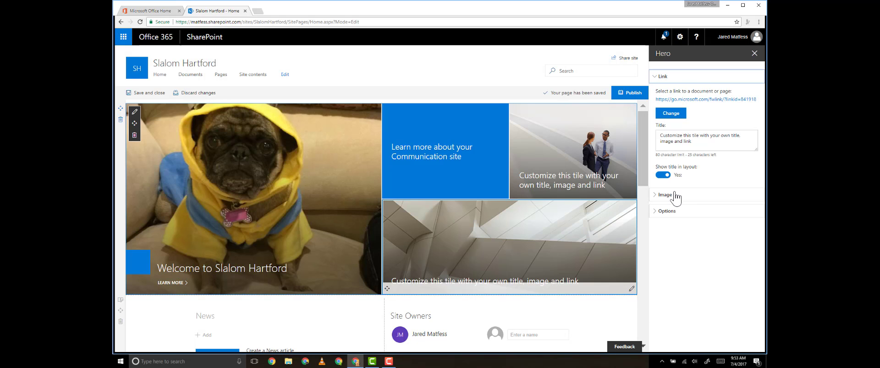
pyautogui.click(657, 196)
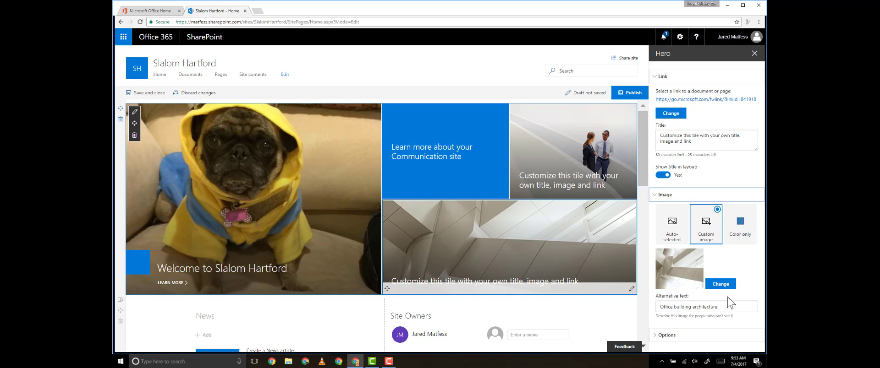
pyautogui.click(720, 284)
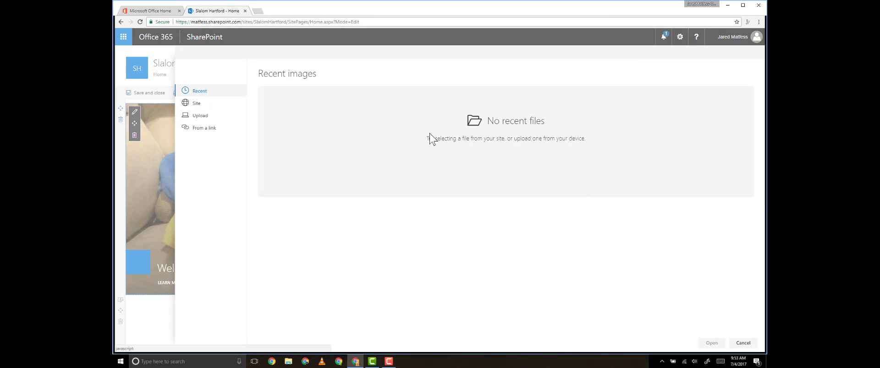
pyautogui.click(214, 119)
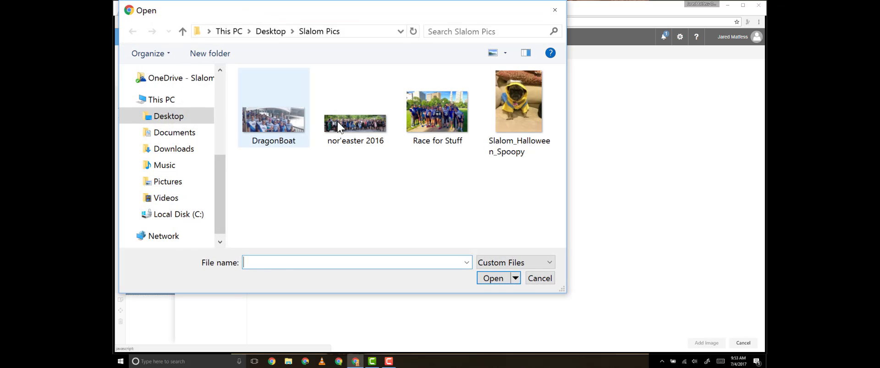
pyautogui.click(272, 122)
pyautogui.click(499, 279)
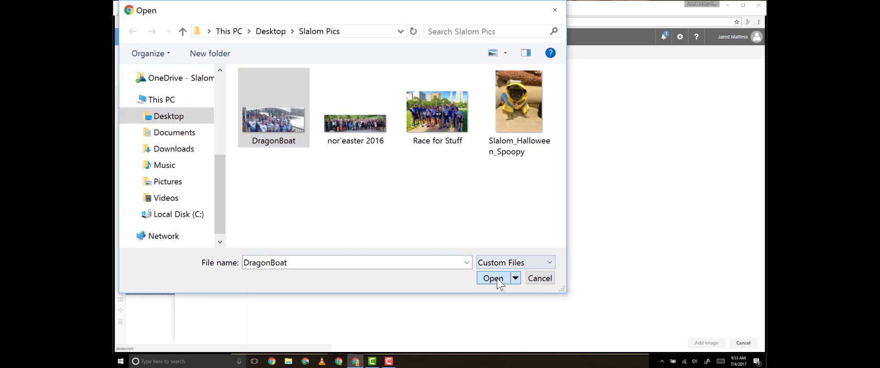
pyautogui.click(705, 343)
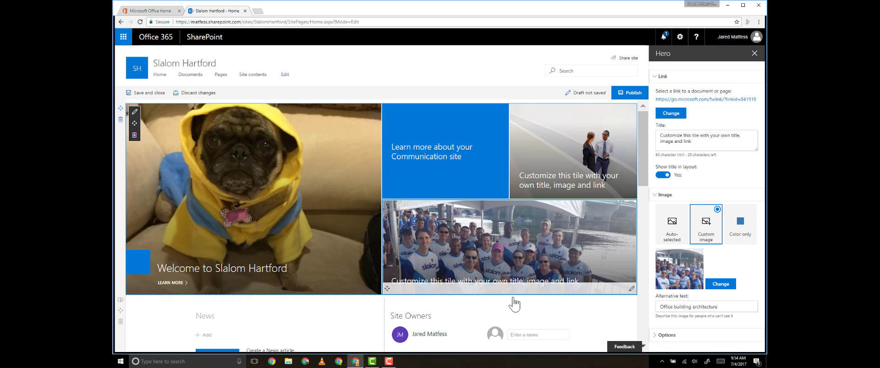
pyautogui.click(350, 315)
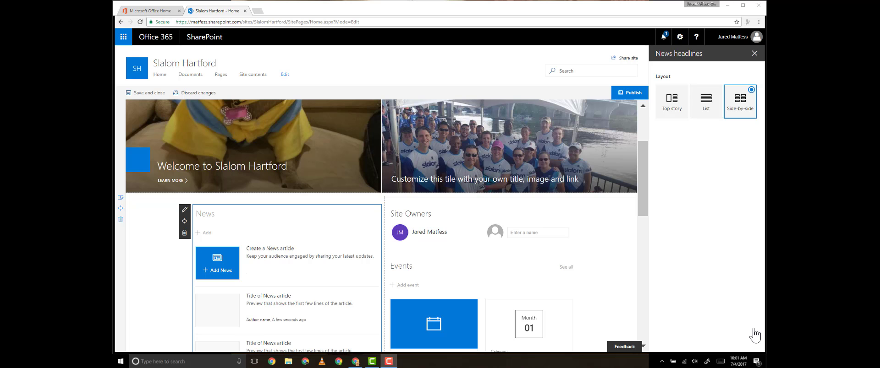
# - Publish the home page and start a new news post from the News section
pyautogui.click(622, 98)
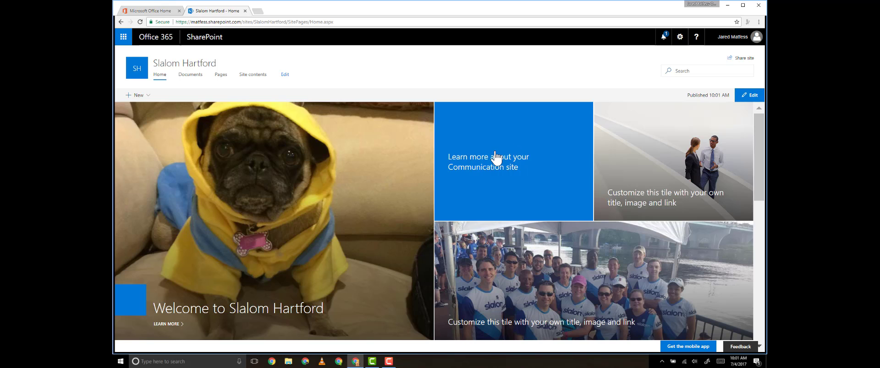
pyautogui.scroll(-5, 496, 164)
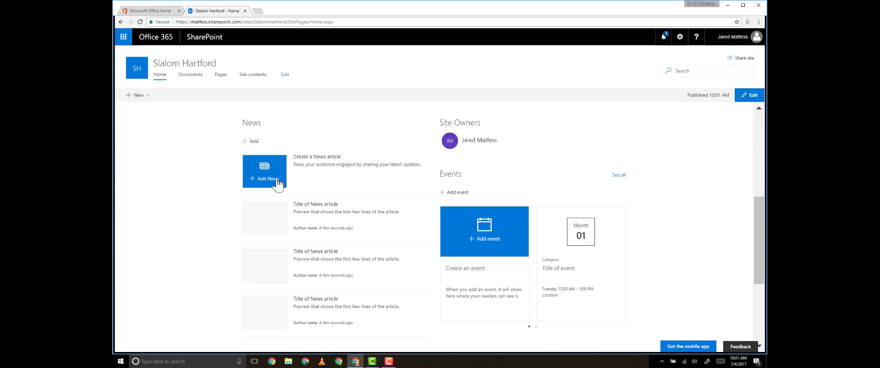
pyautogui.click(269, 182)
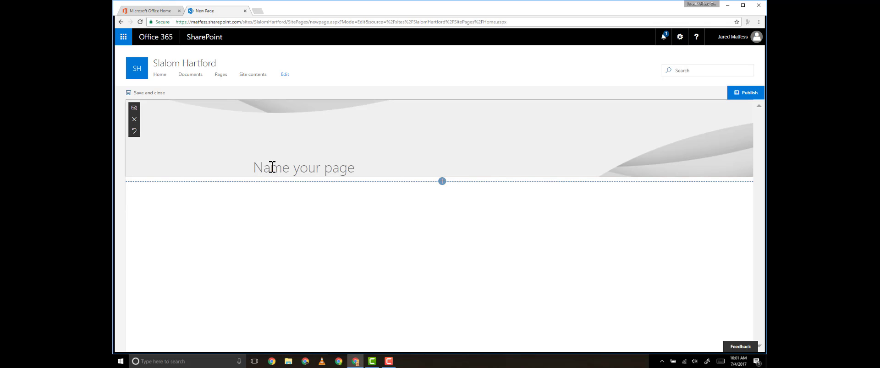
# - Title the page 'Welcome to Slalom Hartford' and upload the nor'easter 2016 photo as its banner
pyautogui.click(272, 167)
pyautogui.write('We')
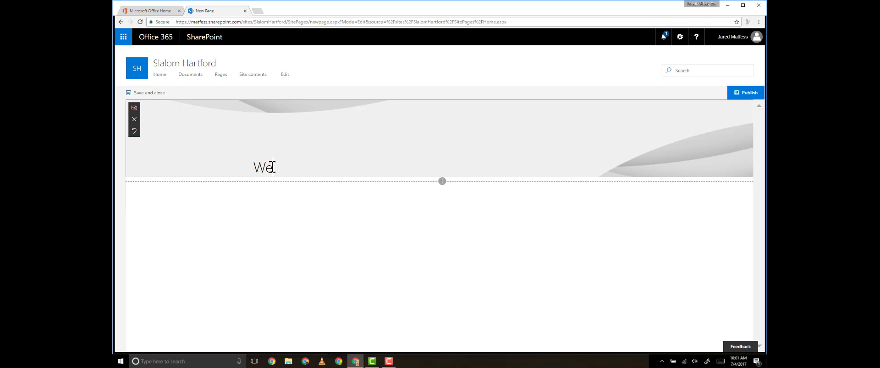
pyautogui.write('lcome to Slalom Hartford')
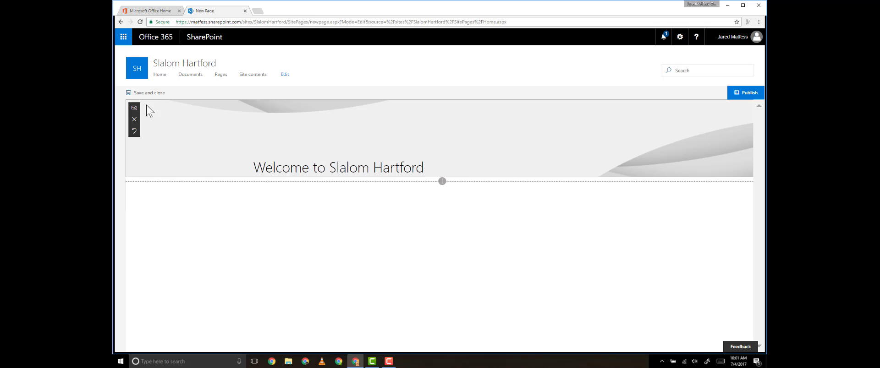
pyautogui.click(135, 110)
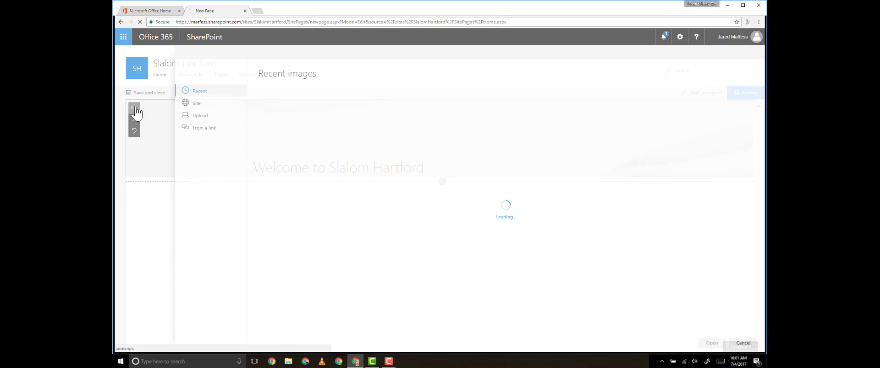
pyautogui.click(212, 120)
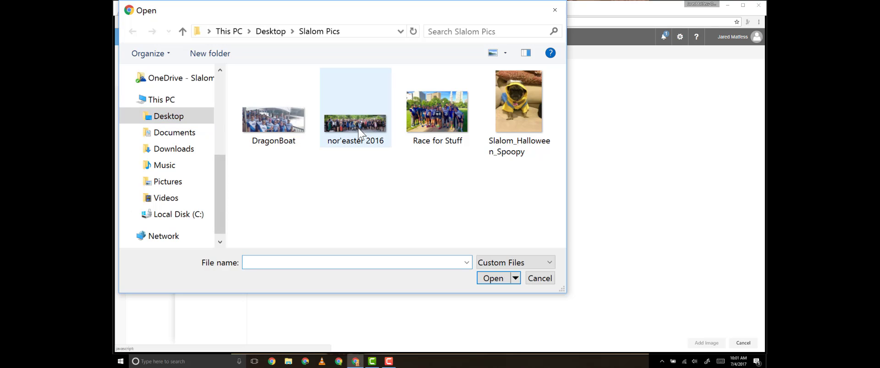
pyautogui.doubleClick(341, 118)
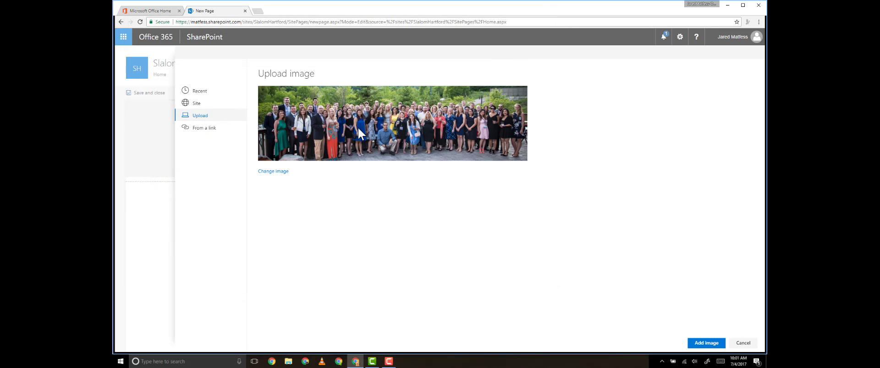
pyautogui.click(709, 348)
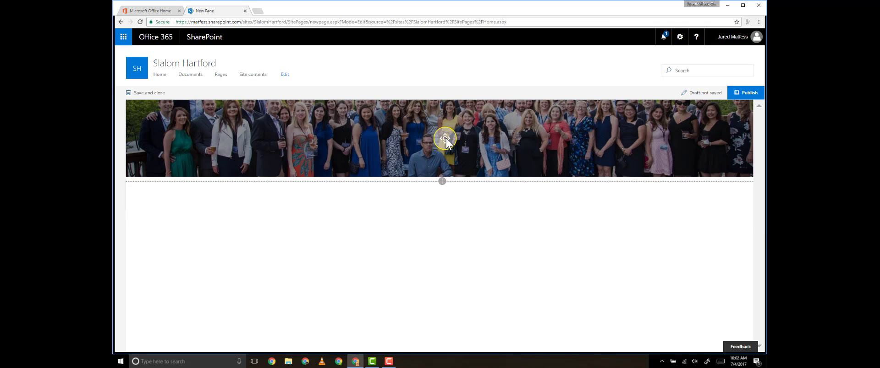
# - Drag the banner photo's focal point slightly lower so the whole group shows
pyautogui.moveTo(446, 138); pyautogui.dragTo(450, 126)
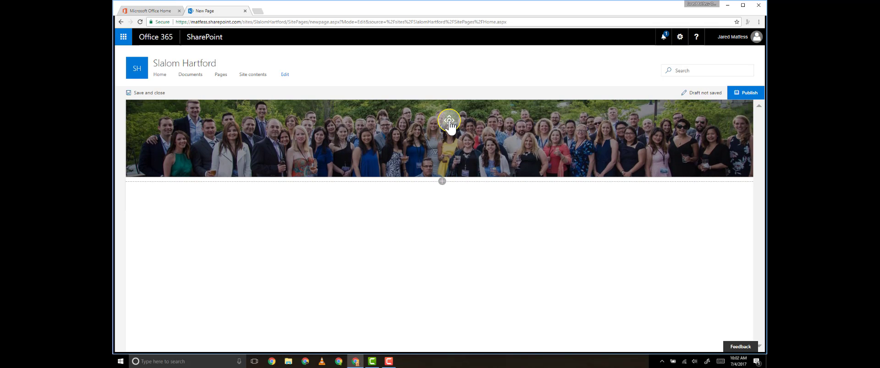
pyautogui.click(449, 126)
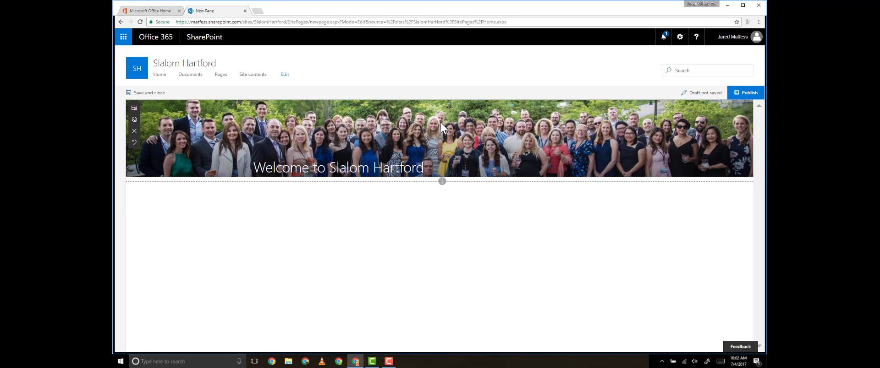
# - Add the text 'Welcome to Slalom Hartford, we hope you enjoy our new SharePoint Communication Site' and publish
pyautogui.click(441, 182)
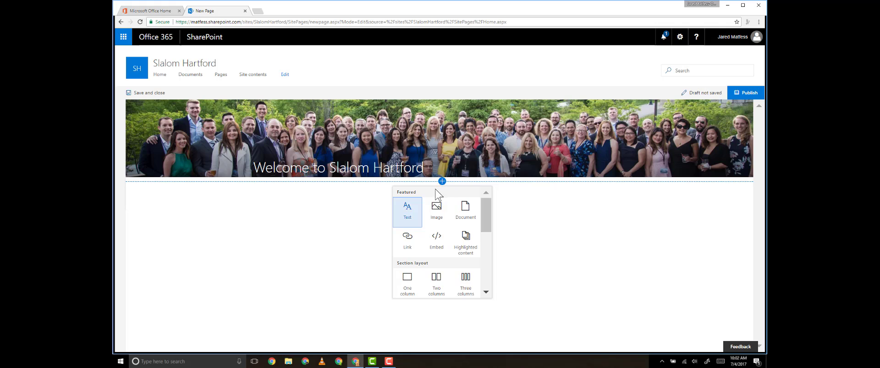
pyautogui.click(406, 224)
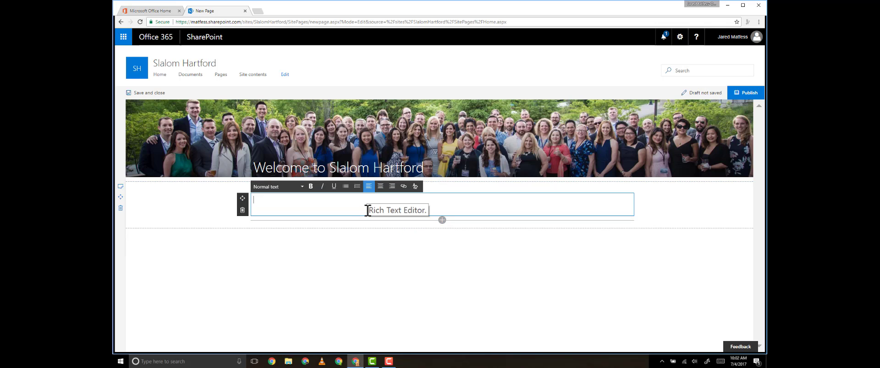
pyautogui.write('We')
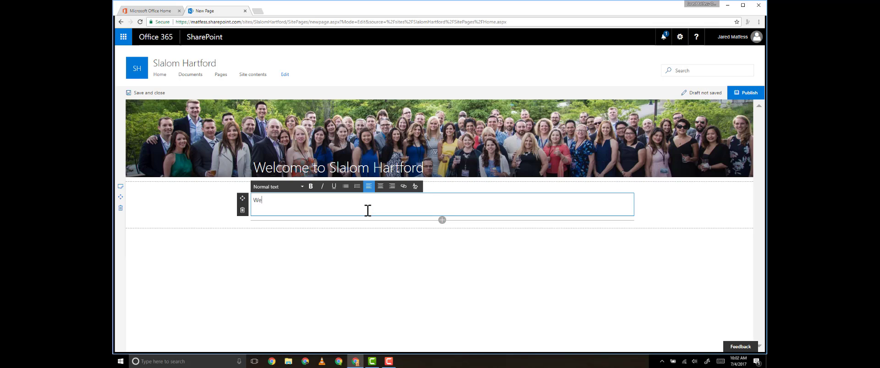
pyautogui.write('lcome to Slalom Hartford, we hoe')
pyautogui.press('BackSpace')
pyautogui.press('BackSpace')
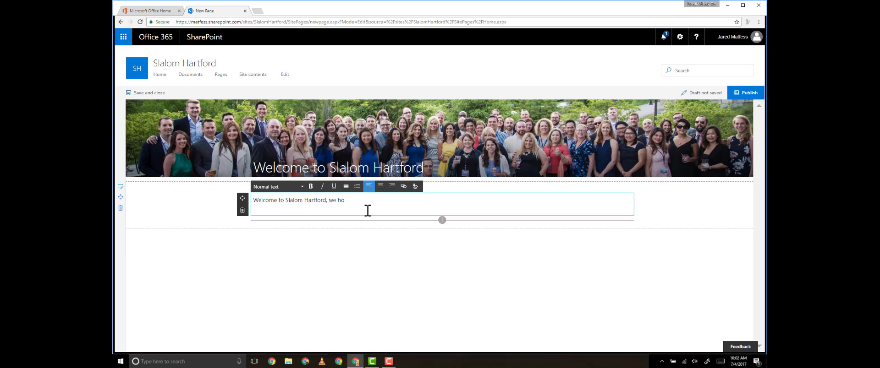
pyautogui.write('pe you enjoy our new SharePoint Communica')
pyautogui.press('BackSpace')
pyautogui.press('BackSpace')
pyautogui.press('BackSpace')
pyautogui.press('BackSpace')
pyautogui.press('BackSpace')
pyautogui.write('munication Site')
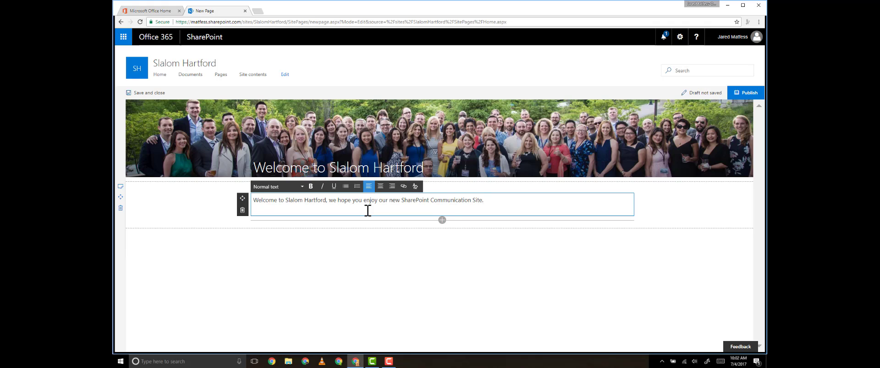
pyautogui.click(750, 93)
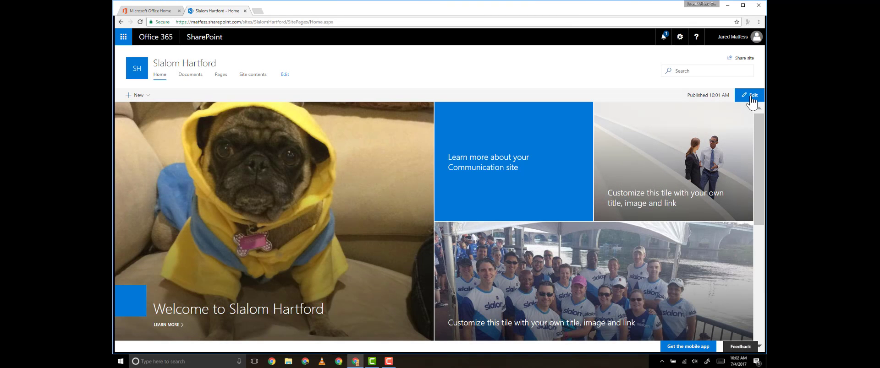
pyautogui.scroll(-3, 712, 146)
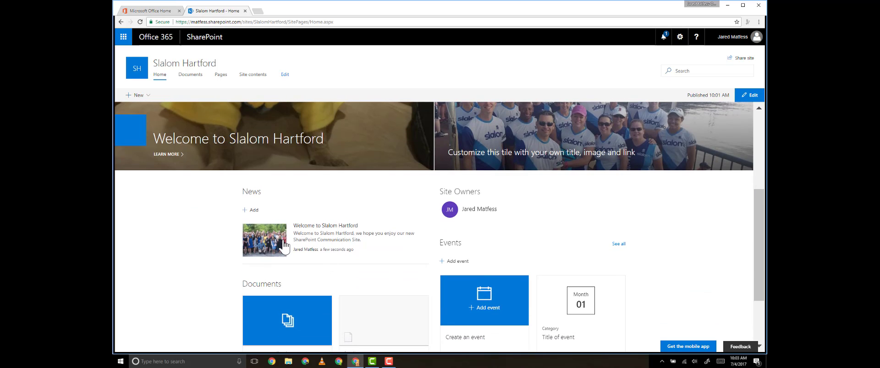
pyautogui.click(273, 247)
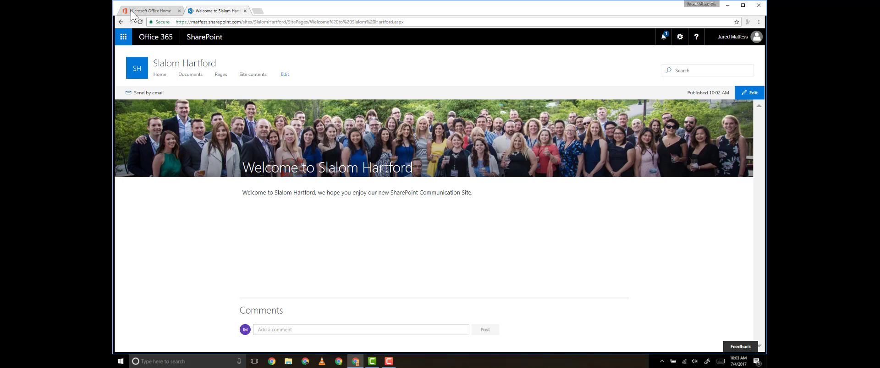
pyautogui.click(121, 22)
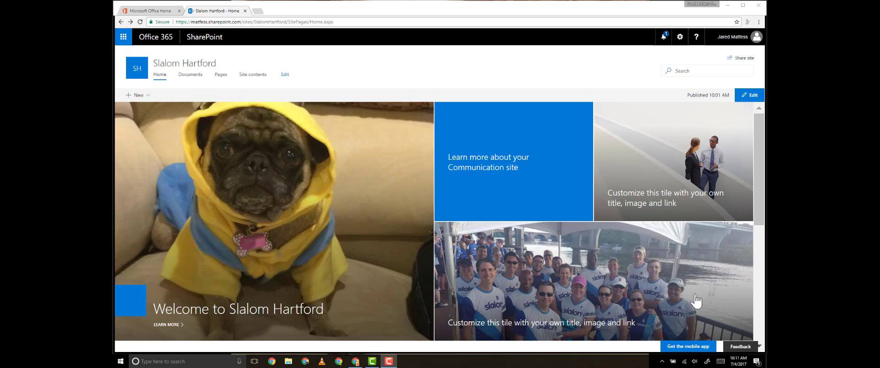
pyautogui.scroll(-1, 634, 288)
pyautogui.scroll(-1, 635, 288)
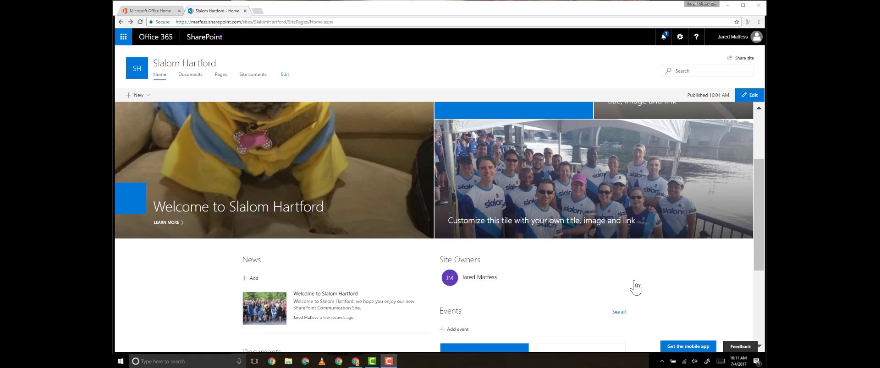
pyautogui.scroll(-2, 634, 288)
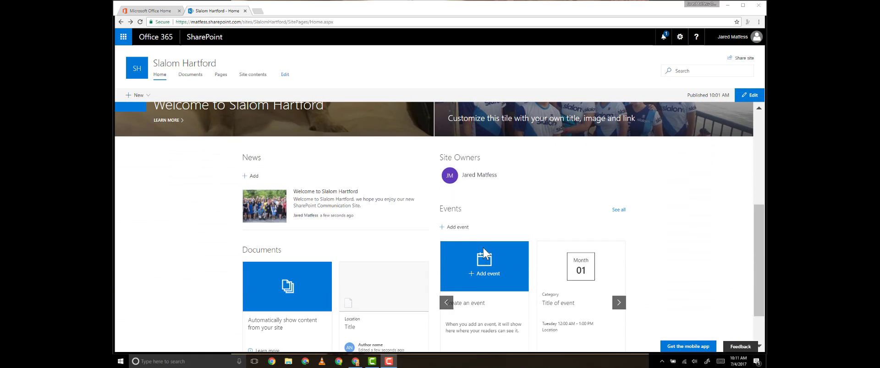
# - Create a new event titled 'Independence Day' and make it all day
pyautogui.click(458, 228)
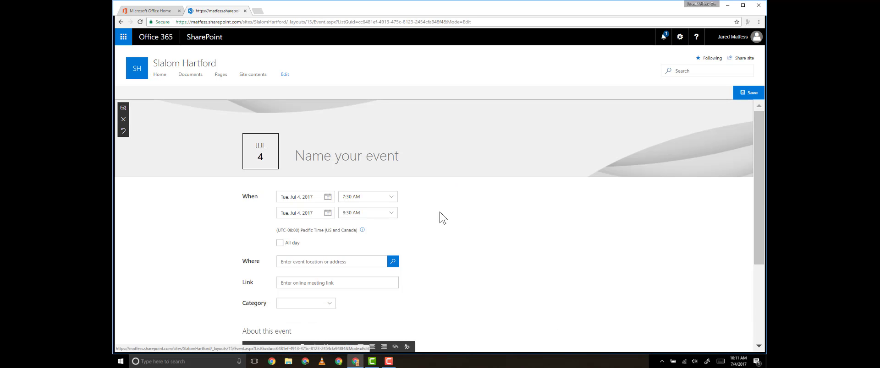
pyautogui.click(339, 155)
pyautogui.write('July 4')
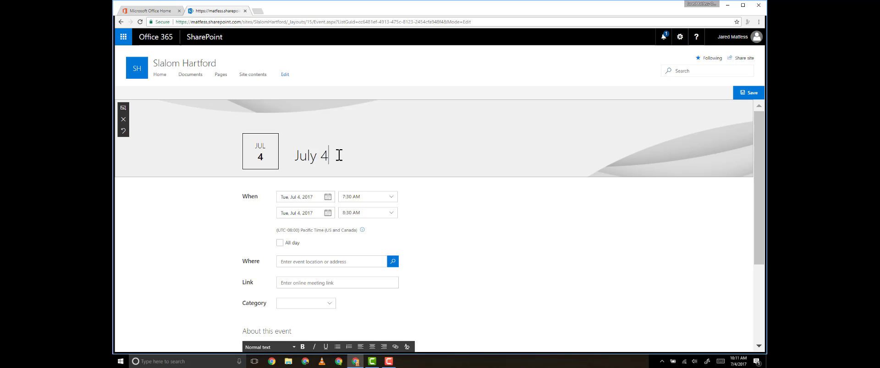
pyautogui.hotkey('ctrl', 'a')
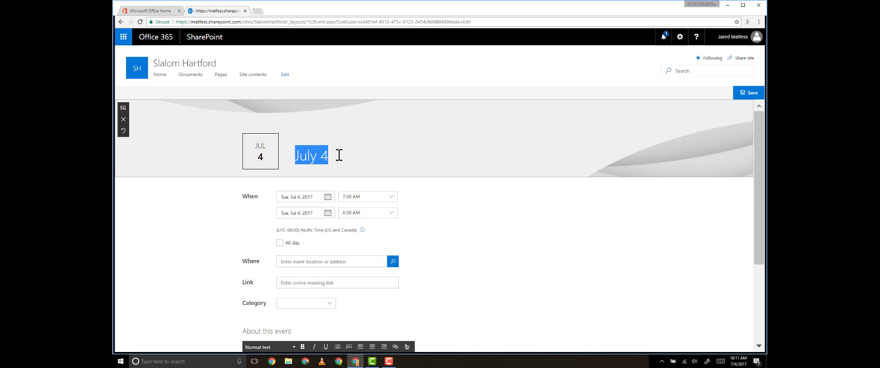
pyautogui.write('Independence Day')
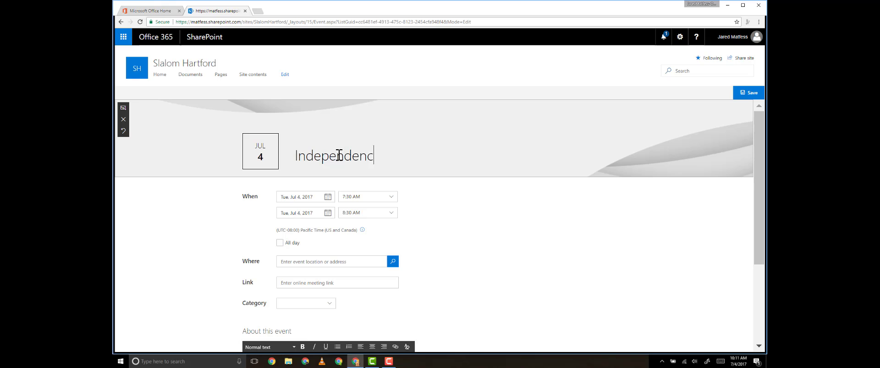
pyautogui.click(280, 243)
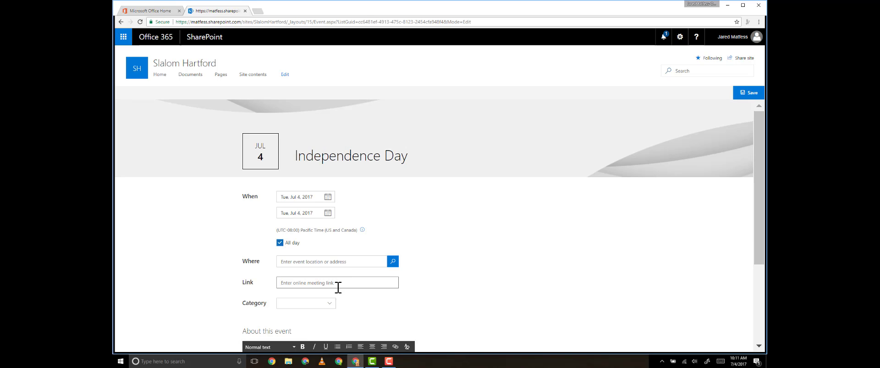
# - Set the event category to Holiday, replace the placeholder description, and save the event
pyautogui.scroll(-2, 321, 236)
pyautogui.click(321, 236)
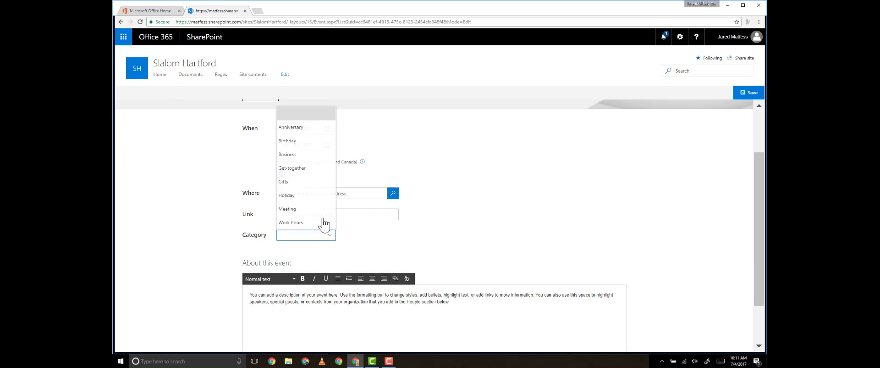
pyautogui.click(310, 198)
pyautogui.click(356, 315)
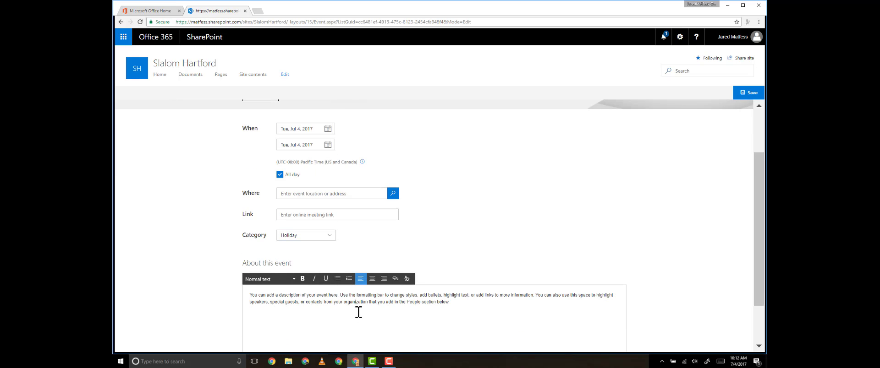
pyautogui.scroll(-1, 366, 298)
pyautogui.hotkey('ctrl', 'a')
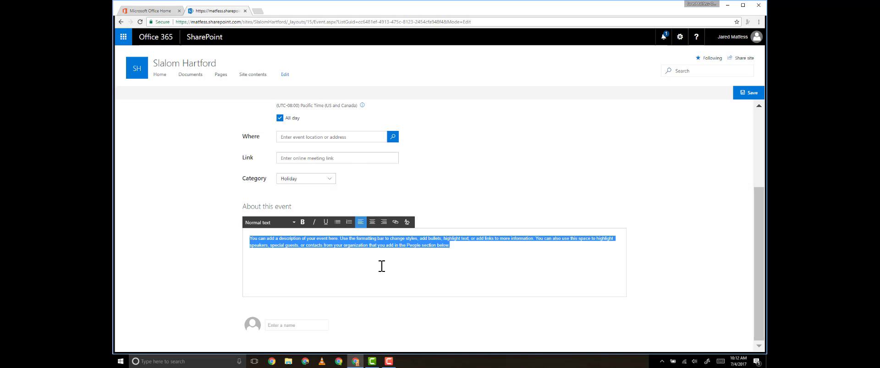
pyautogui.write('Cel')
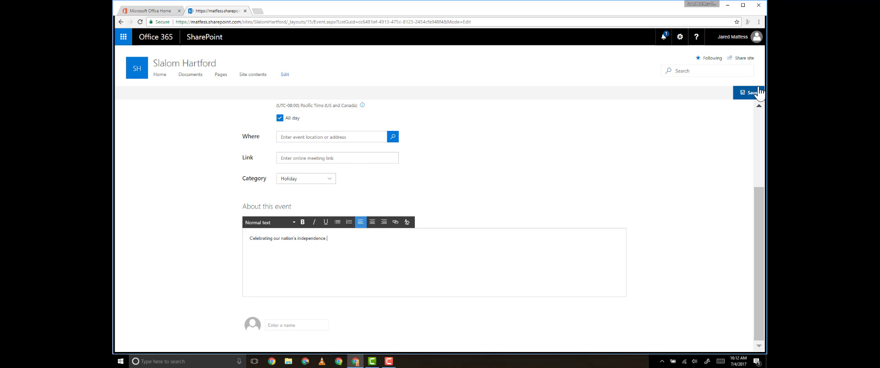
pyautogui.click(753, 92)
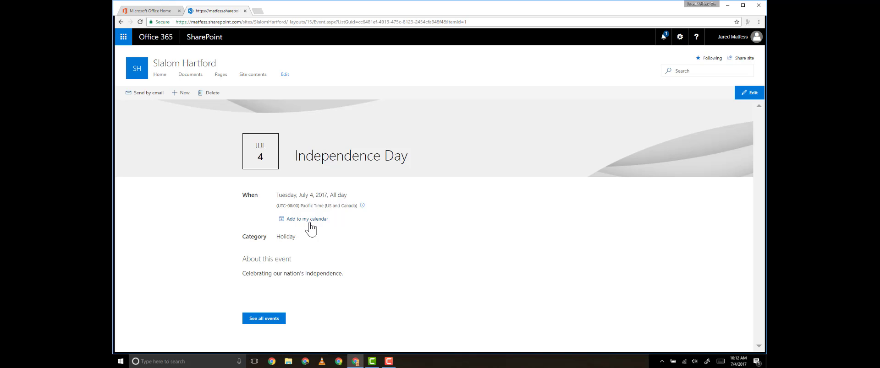
# - View the full events list, then return home and scroll to the News and Events sections
pyautogui.click(265, 322)
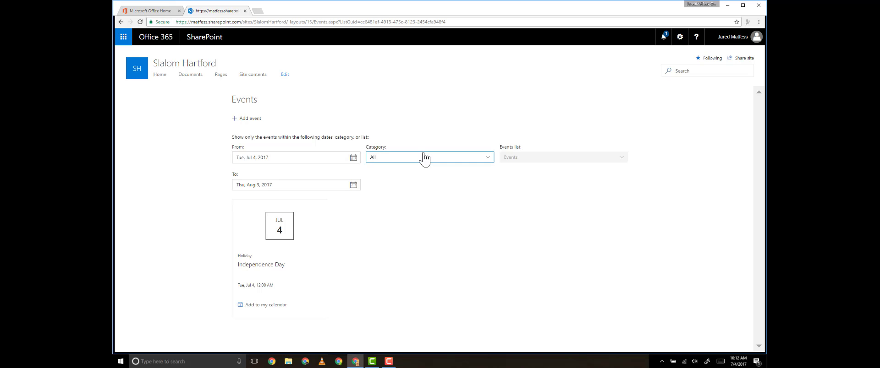
pyautogui.click(164, 77)
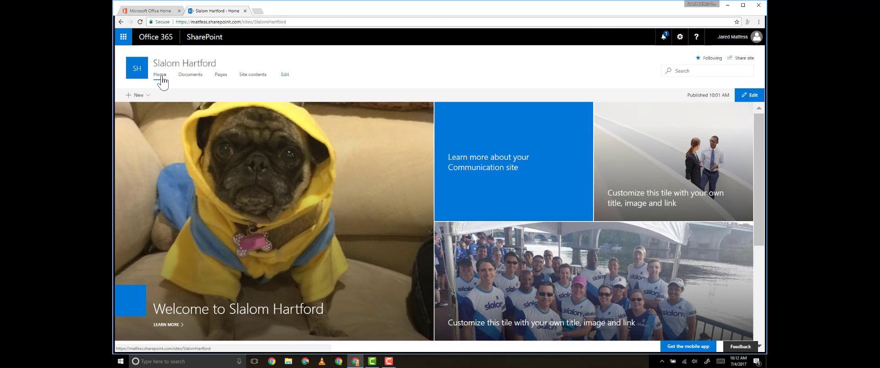
pyautogui.scroll(-5, 373, 183)
pyautogui.scroll(-1, 383, 186)
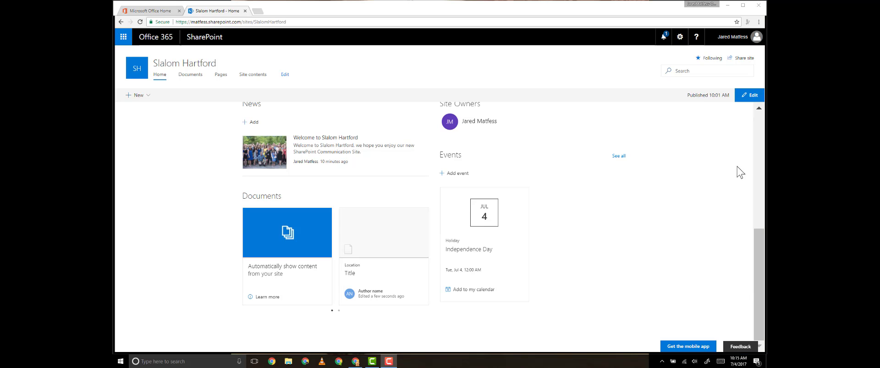
# - Edit the home page and insert a Yammer feed web part between Site Owners and Events
pyautogui.click(751, 98)
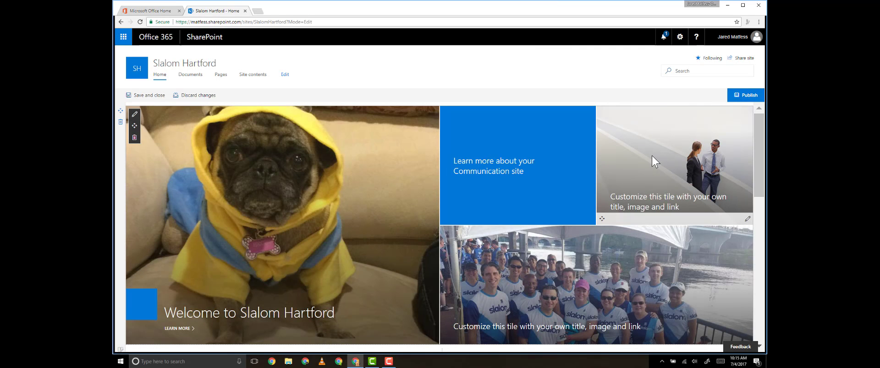
pyautogui.scroll(-10, 643, 172)
pyautogui.scroll(-2, 643, 187)
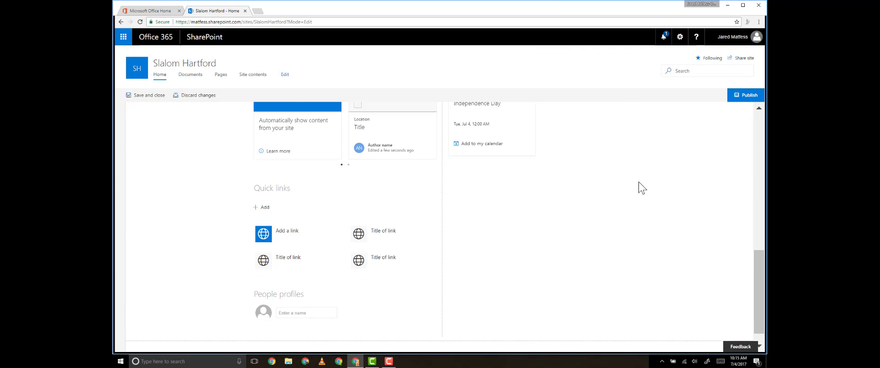
pyautogui.scroll(10, 641, 188)
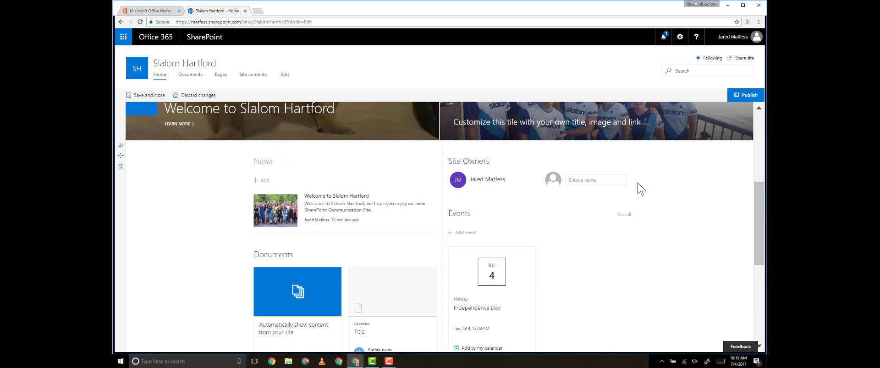
pyautogui.moveTo(577, 239)
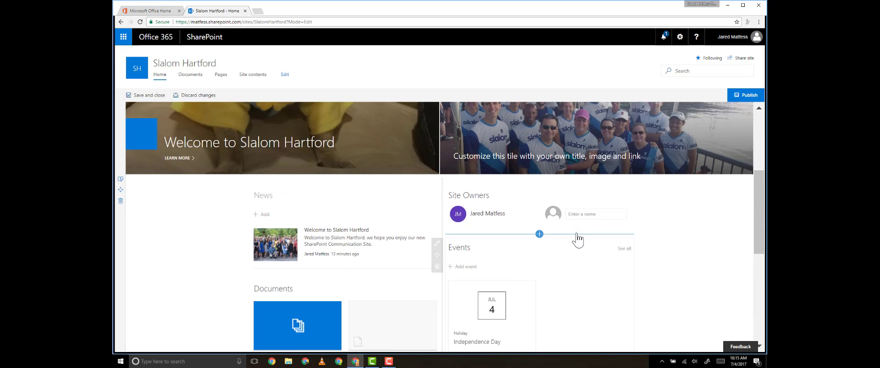
pyautogui.click(539, 234)
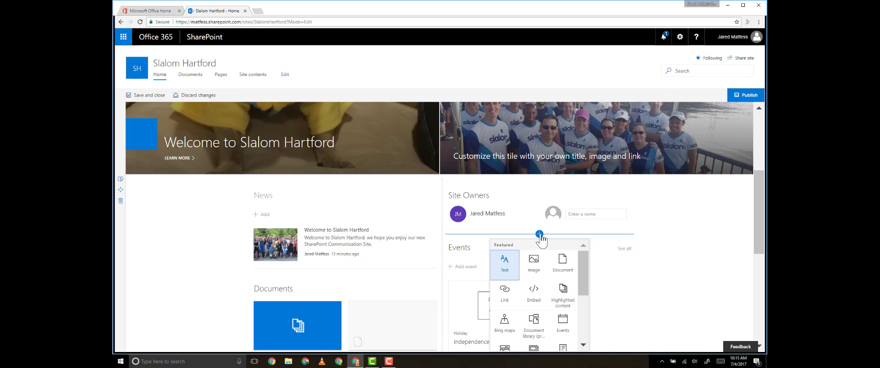
pyautogui.scroll(-2, 539, 263)
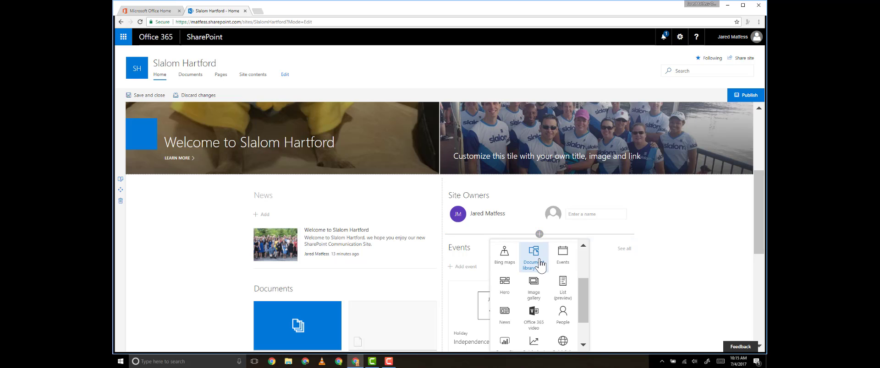
pyautogui.scroll(-1, 542, 273)
pyautogui.click(566, 338)
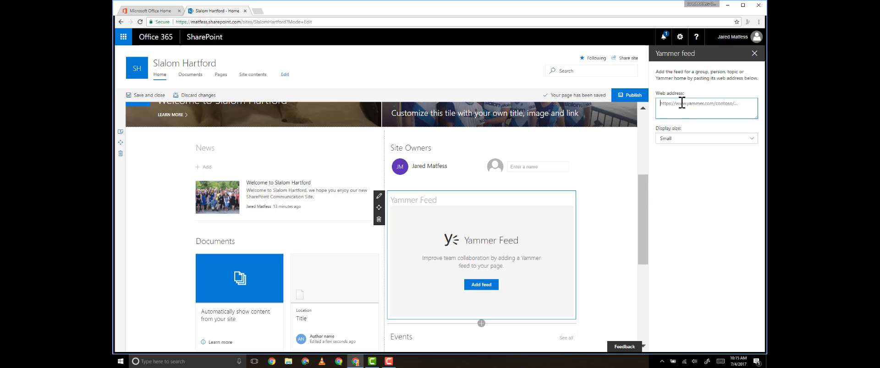
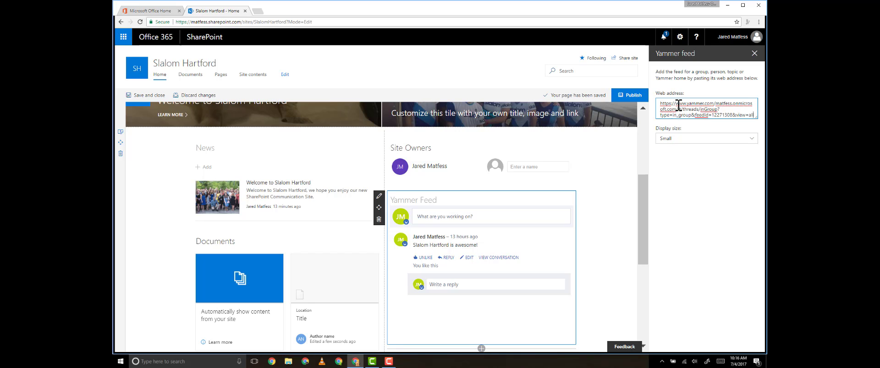
# - Paste the Yammer group URL into the feed and set its display size to Small
pyautogui.click(737, 140)
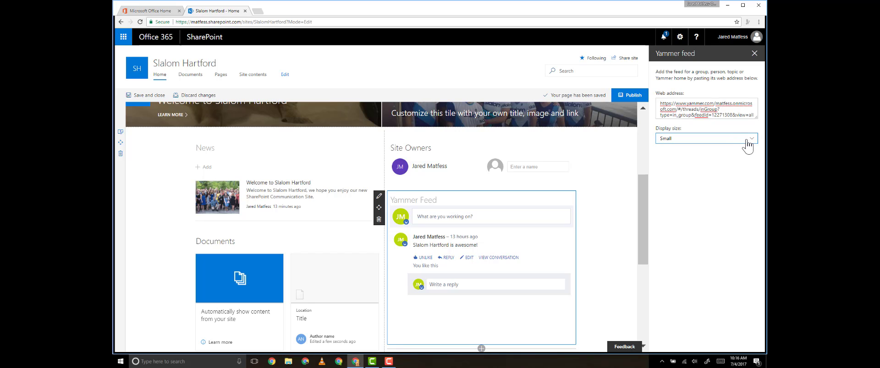
pyautogui.click(736, 166)
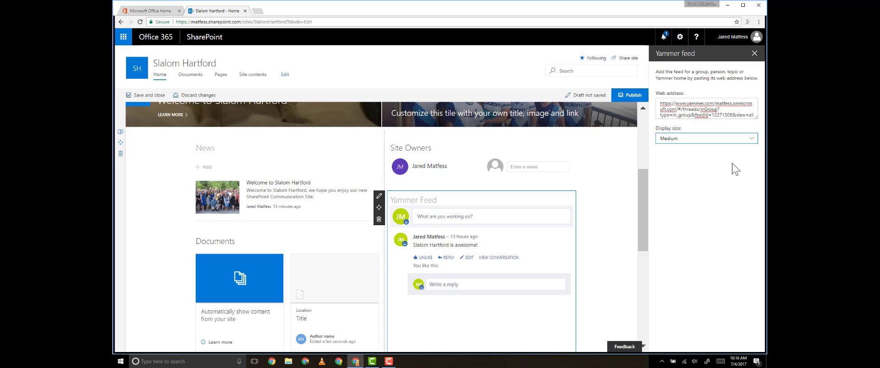
pyautogui.scroll(-3, 614, 261)
pyautogui.scroll(2, 617, 263)
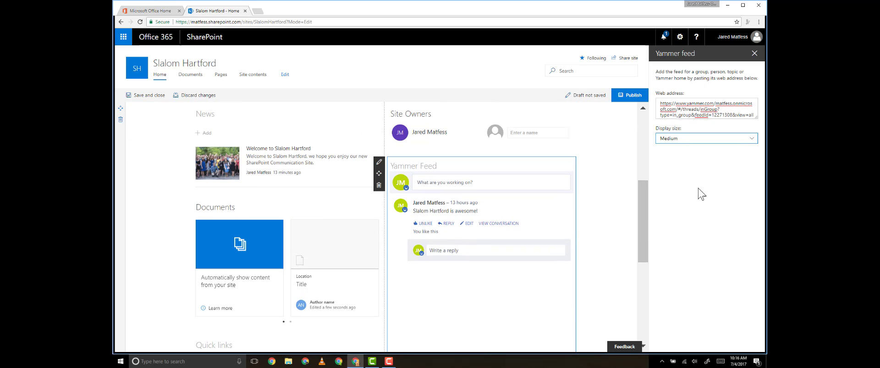
pyautogui.click(742, 140)
pyautogui.click(727, 154)
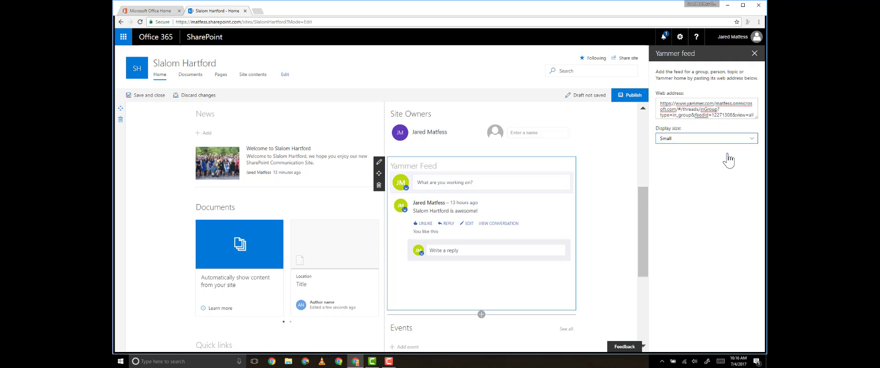
# - Publish the home page and post the reply 'Yeah it is' in the Yammer feed
pyautogui.click(632, 95)
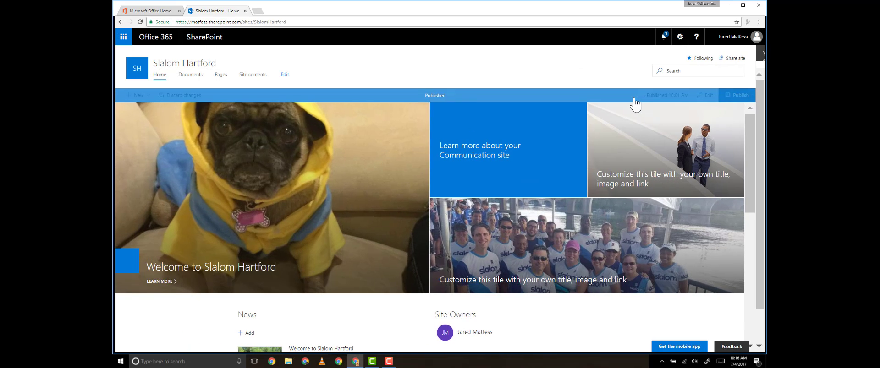
pyautogui.scroll(-5, 573, 188)
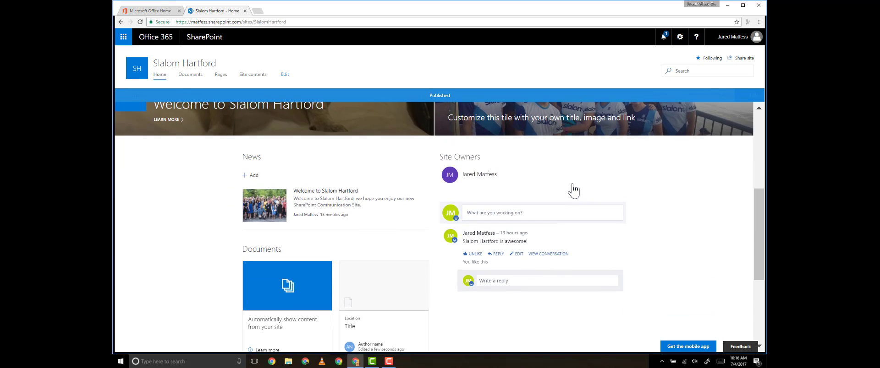
pyautogui.click(499, 283)
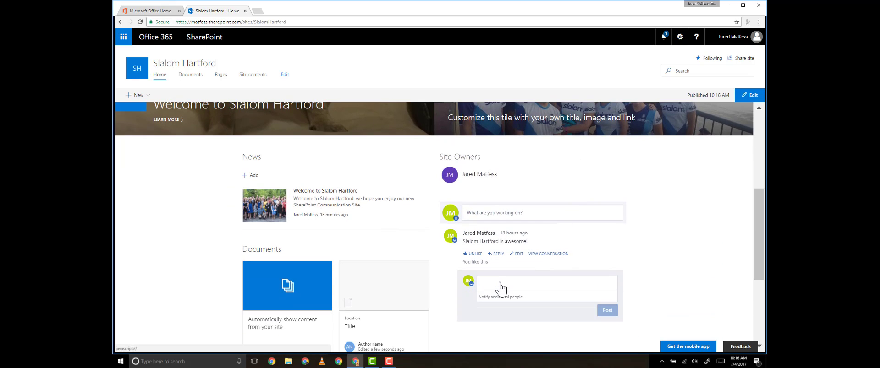
pyautogui.write('Yeah it is')
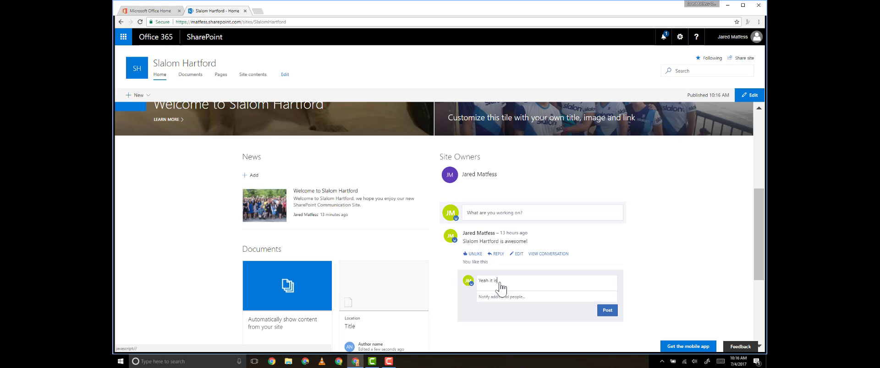
pyautogui.click(601, 311)
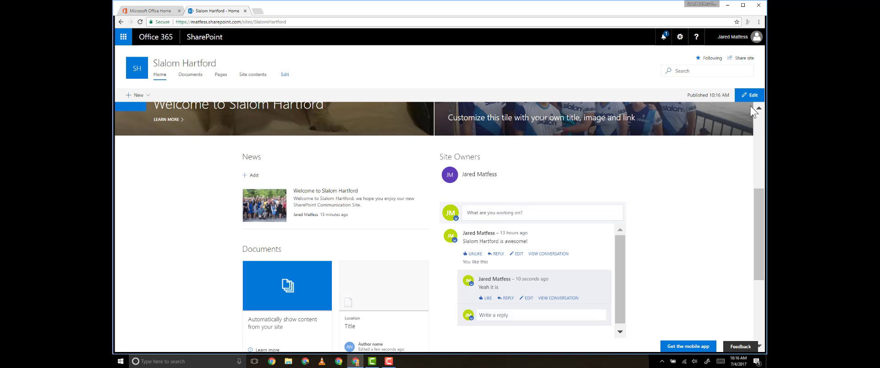
# - Put the home page back into edit mode and open the web part picker below News
pyautogui.click(744, 101)
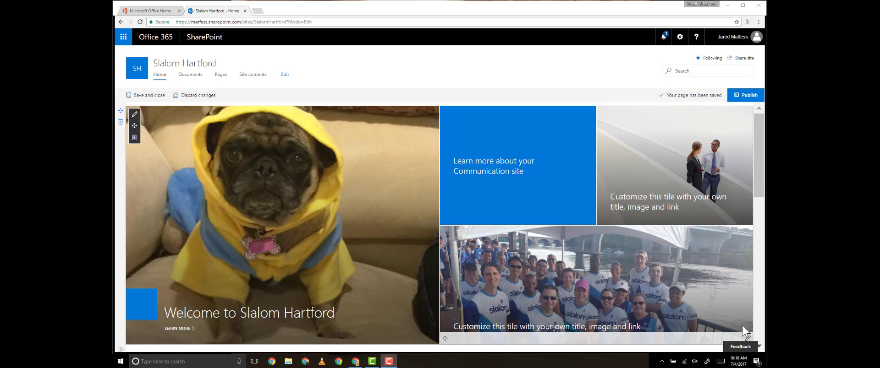
pyautogui.scroll(-5, 636, 249)
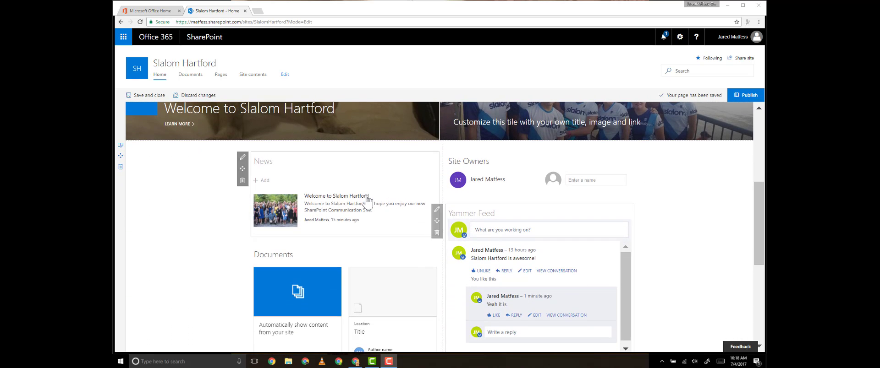
pyautogui.click(344, 241)
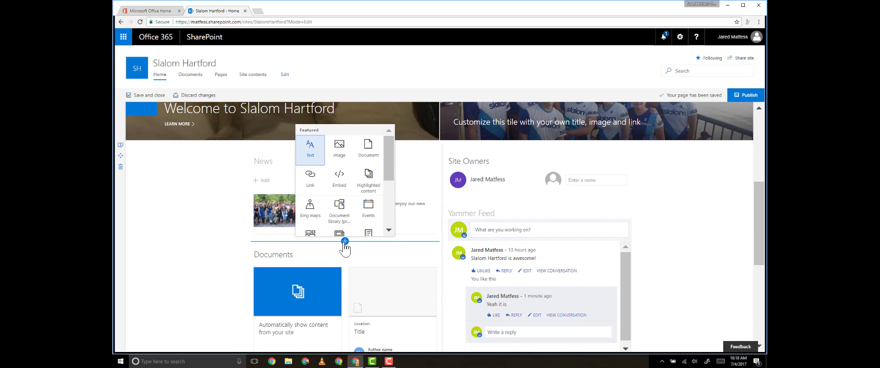
# - Add a Bing Maps web part pinned to the Hartford office's street address
pyautogui.click(308, 214)
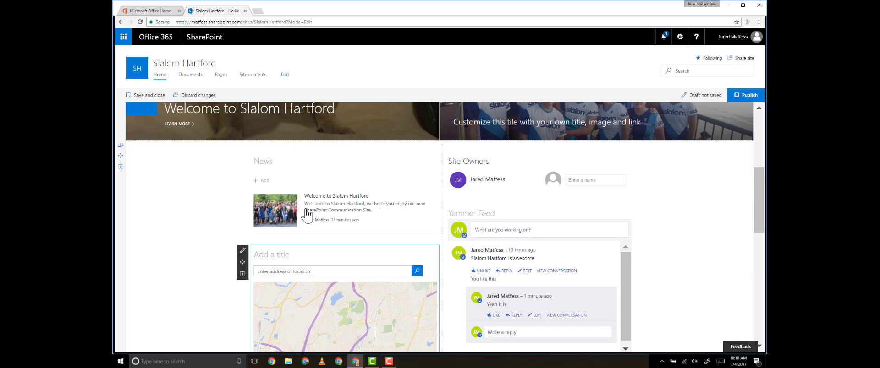
pyautogui.click(317, 271)
pyautogui.write('1')
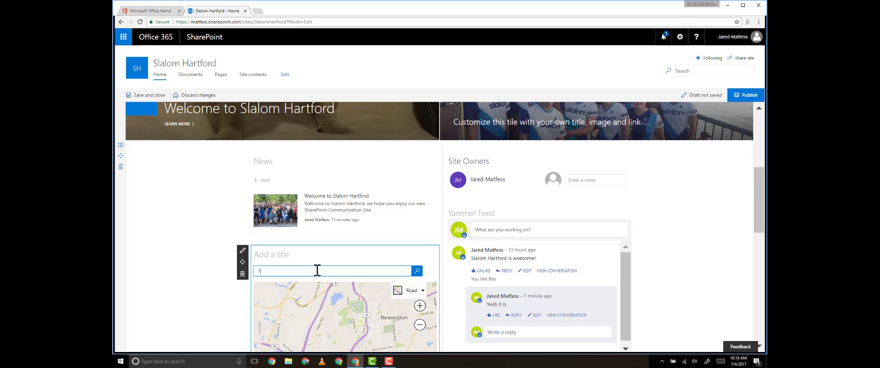
pyautogui.write('00 Pearl Stre')
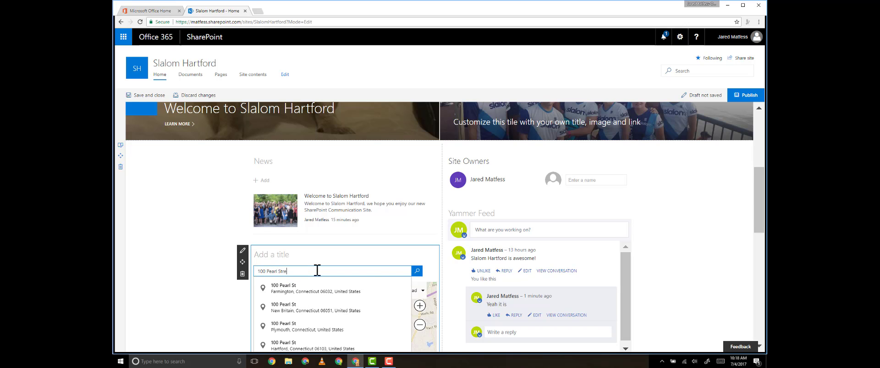
pyautogui.write('et, Hartf')
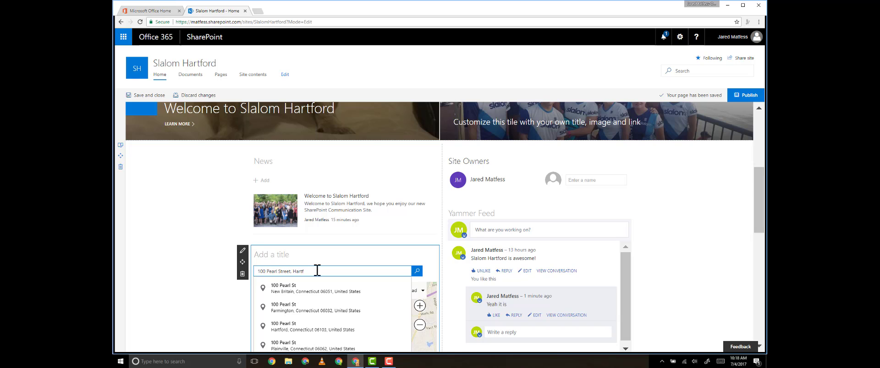
pyautogui.click(329, 327)
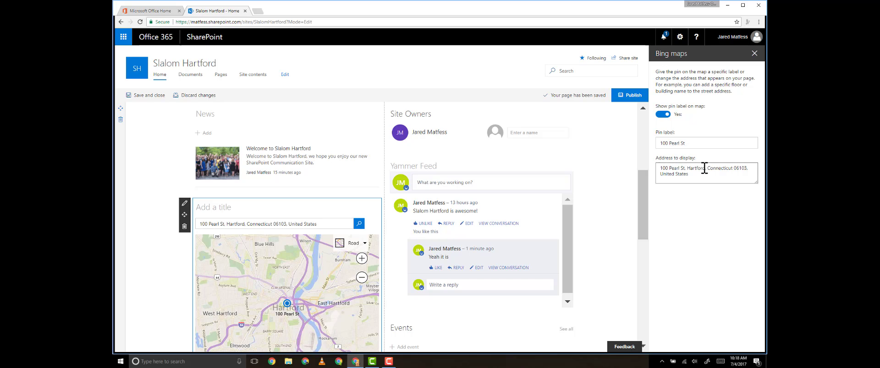
# - Replace the map pin label with 'Slalom Hartford' and publish the home page
pyautogui.tripleClick(687, 143)
pyautogui.write('S')
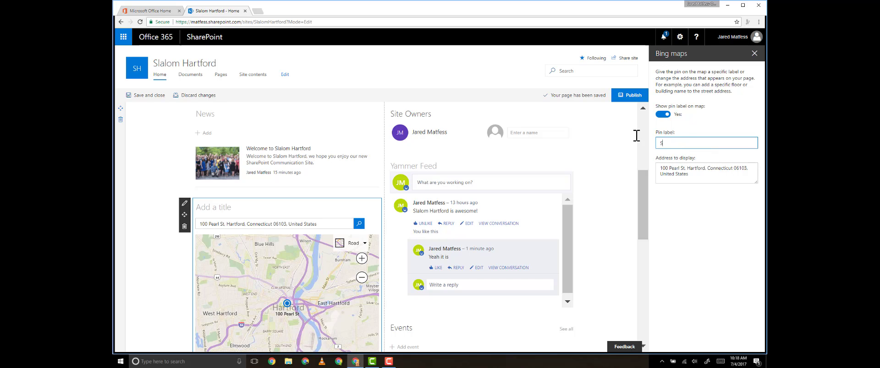
pyautogui.write('lalom Hart')
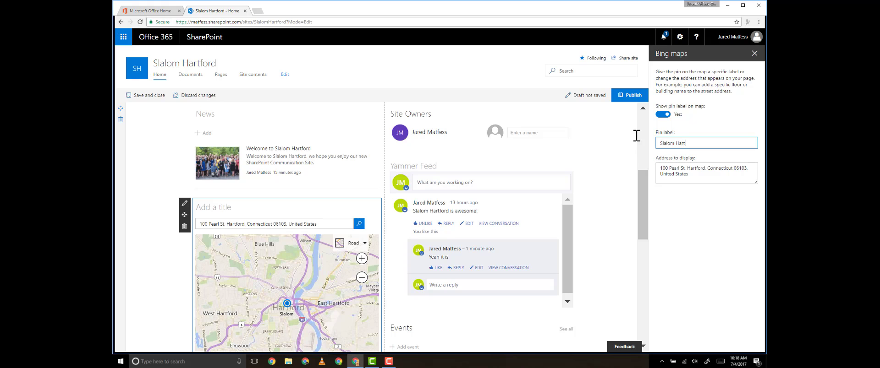
pyautogui.write('ford')
pyautogui.click(754, 53)
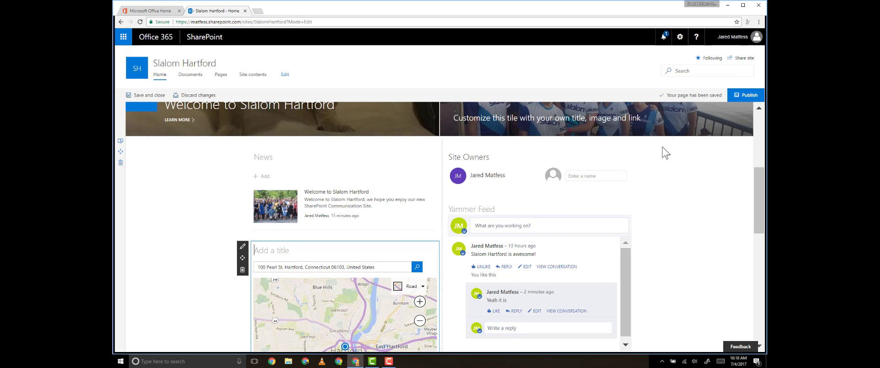
pyautogui.click(745, 96)
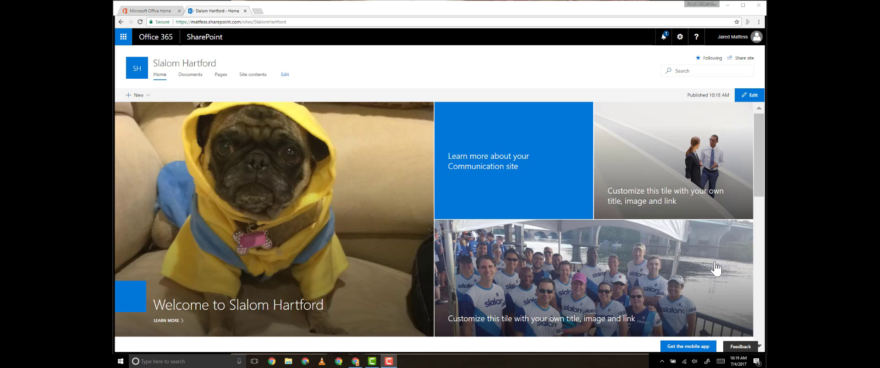
# - Put the home page into edit mode and drag the Bing maps section elsewhere on the page
pyautogui.click(748, 96)
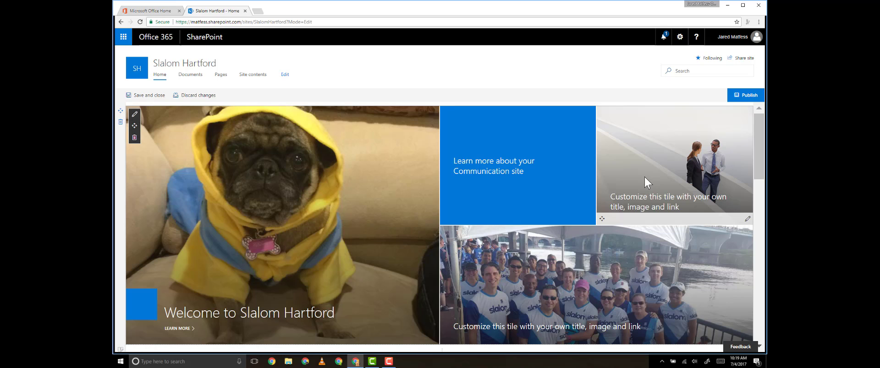
pyautogui.scroll(-3, 636, 180)
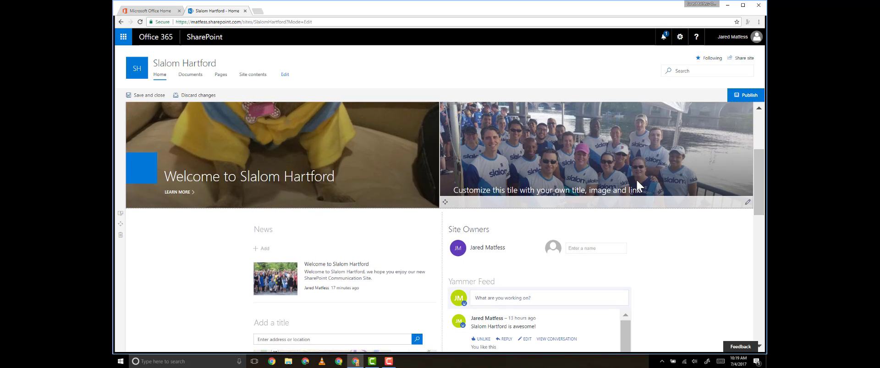
pyautogui.scroll(-2, 637, 182)
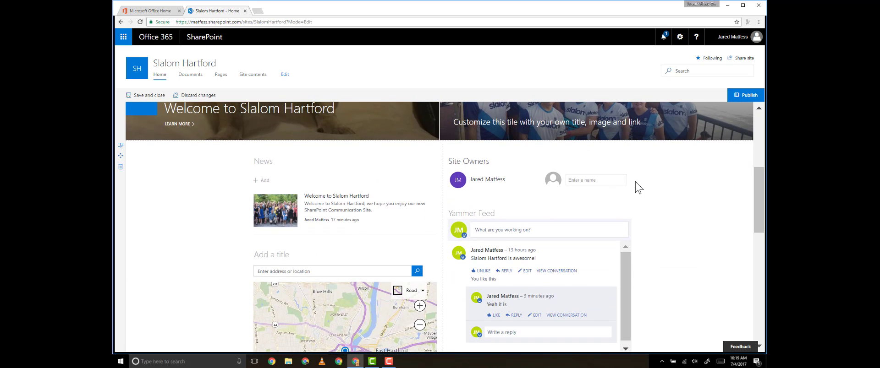
pyautogui.moveTo(356, 270)
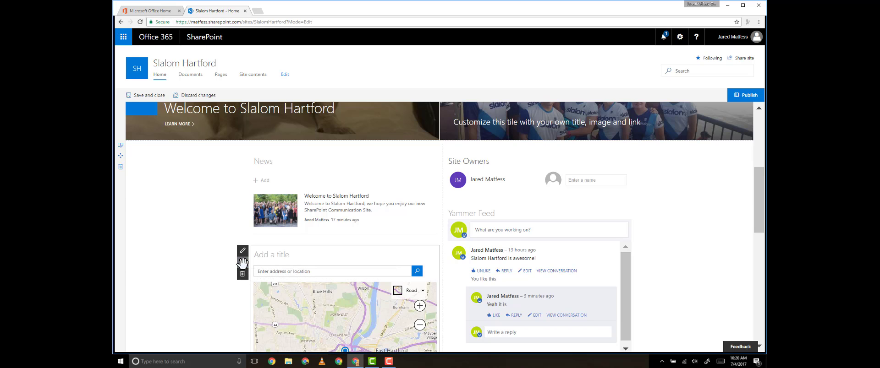
pyautogui.moveTo(242, 262); pyautogui.dragTo(533, 210)
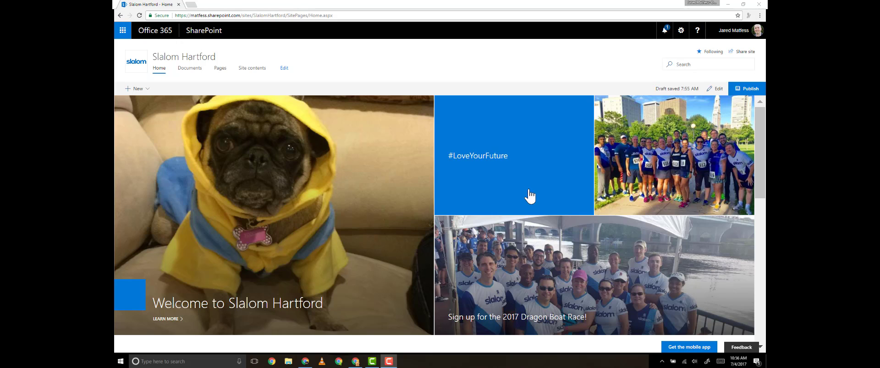
# - Follow the #LoveYourFuture tile to Twitter's #loveyourfuture results, then return to the Slalom Hartford tab
pyautogui.click(479, 160)
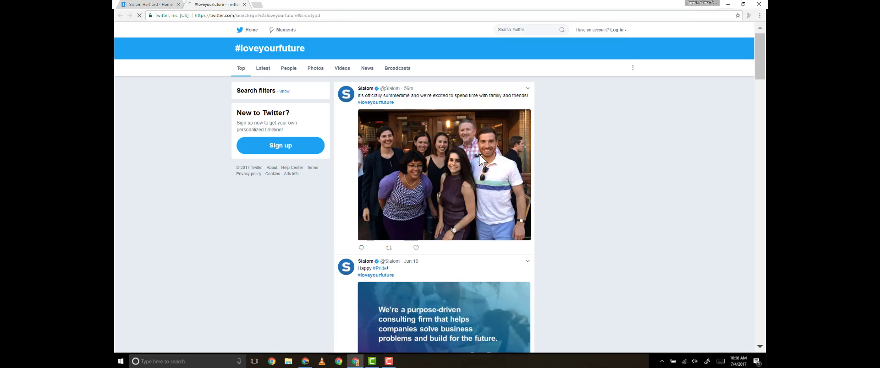
pyautogui.scroll(-3, 535, 237)
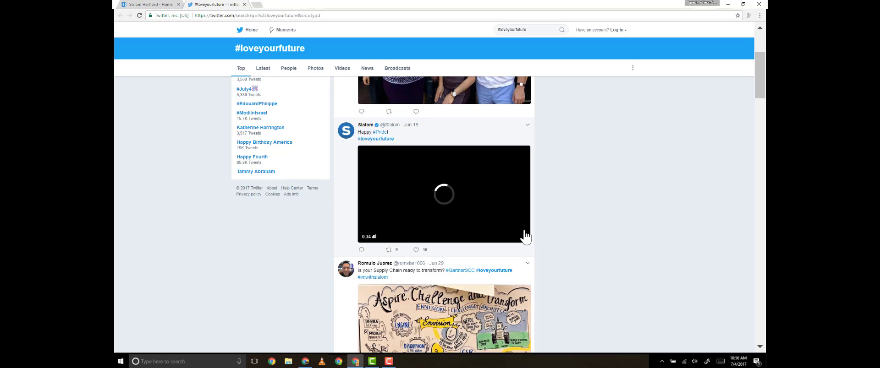
pyautogui.scroll(3, 516, 216)
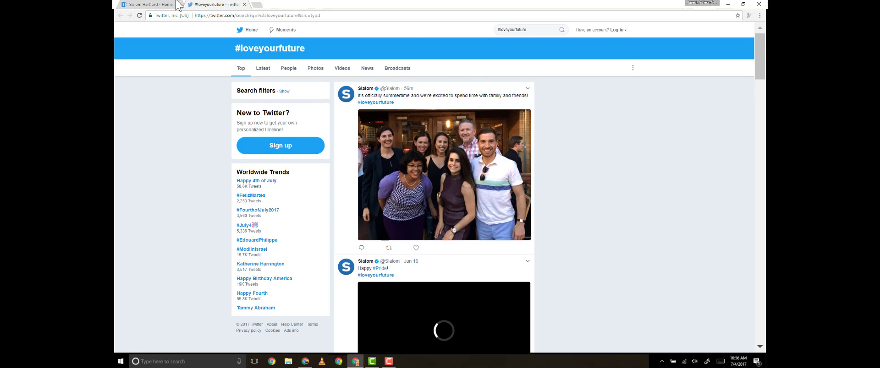
pyautogui.click(152, 4)
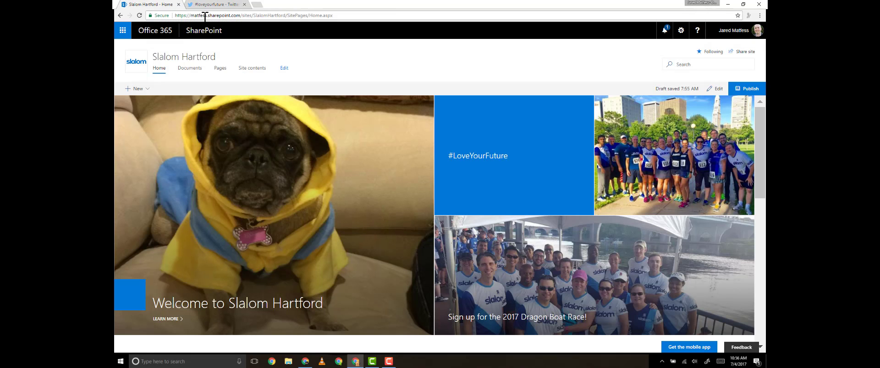
# - Open the 'Slalom Celebrates Pride Month' news post, then go back to Home
pyautogui.scroll(-5, 378, 160)
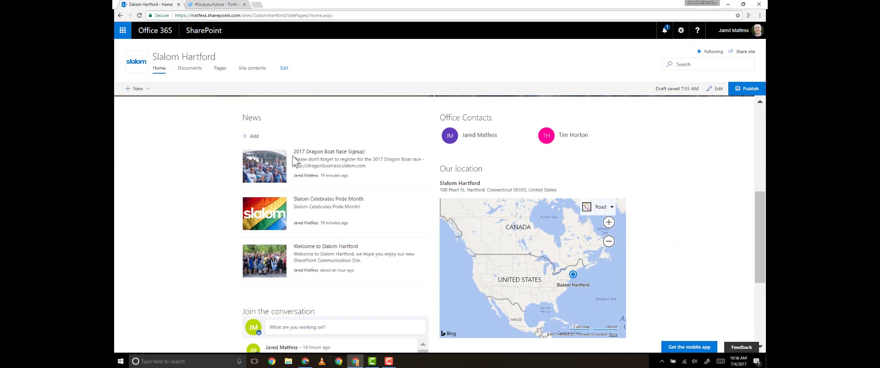
pyautogui.click(322, 202)
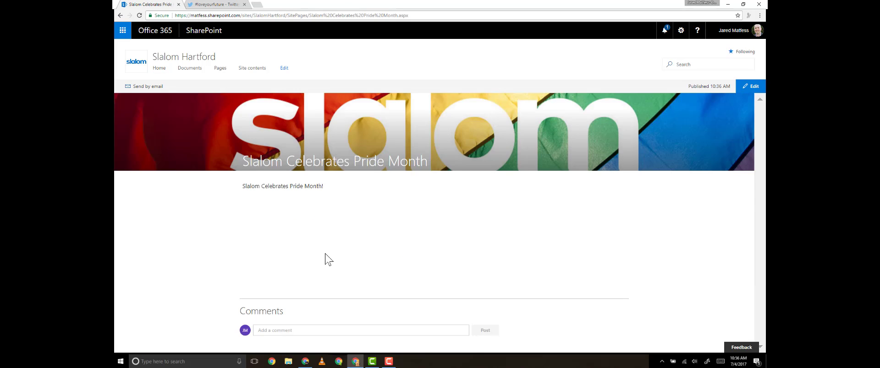
pyautogui.click(159, 69)
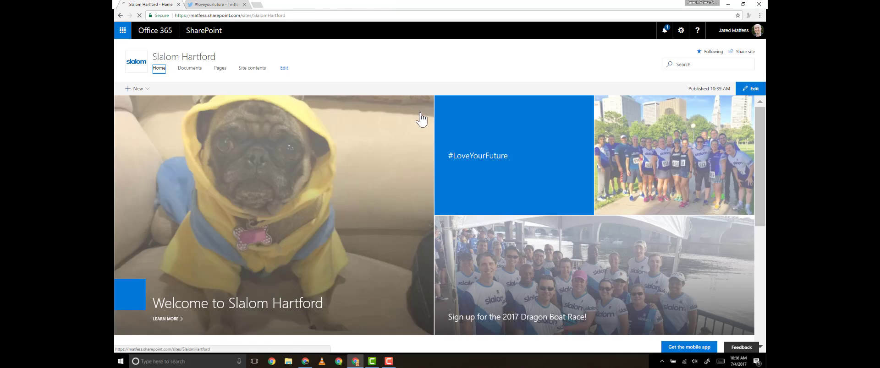
# - View an office contact's recent files, then close the contact's documents card
pyautogui.scroll(-3, 448, 140)
pyautogui.scroll(-1, 448, 135)
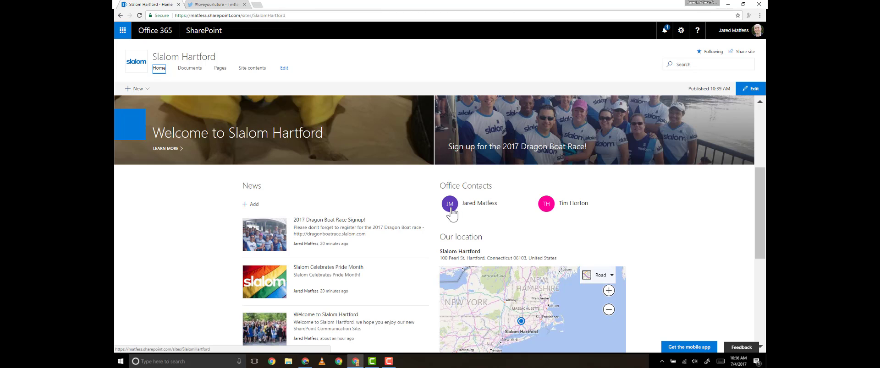
pyautogui.moveTo(450, 209)
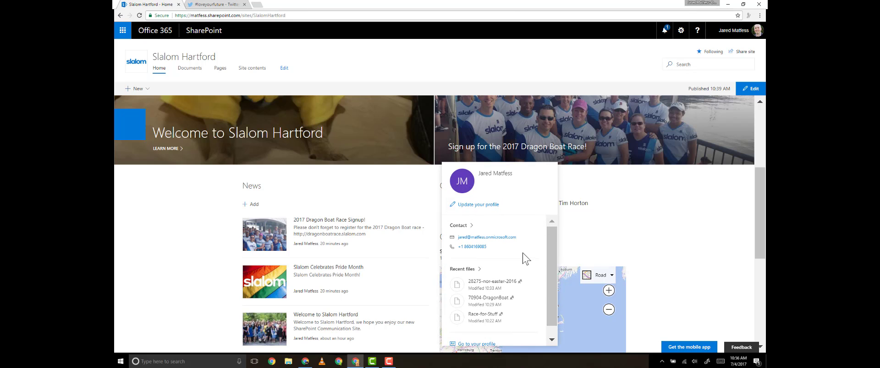
pyautogui.scroll(-1, 525, 259)
pyautogui.click(463, 257)
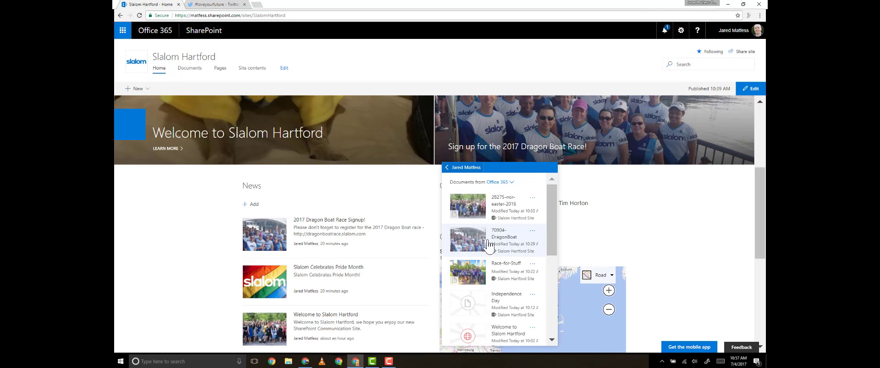
pyautogui.scroll(-1, 510, 309)
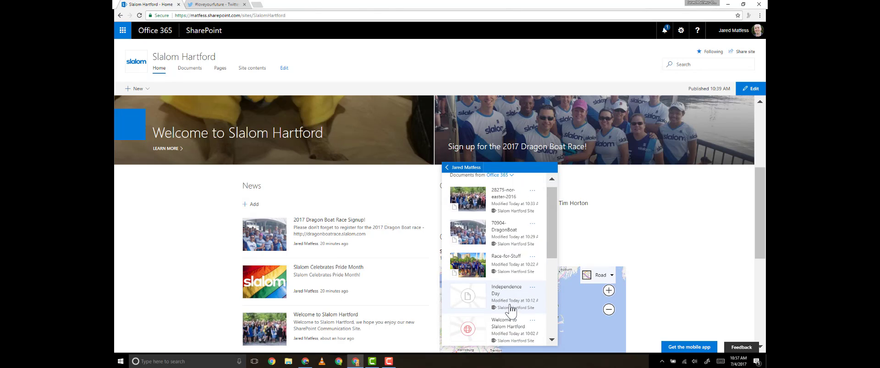
pyautogui.scroll(1, 512, 306)
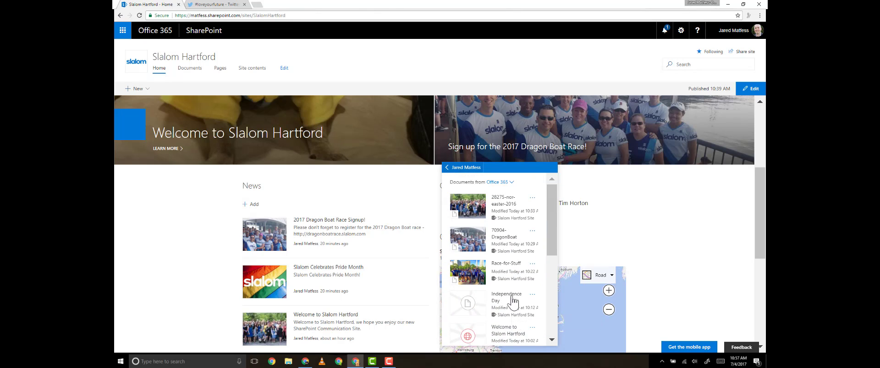
pyautogui.click(691, 249)
# - Scroll down to the Events section showing Independence Day and Dragon Boat Race 2017
pyautogui.scroll(-3, 692, 250)
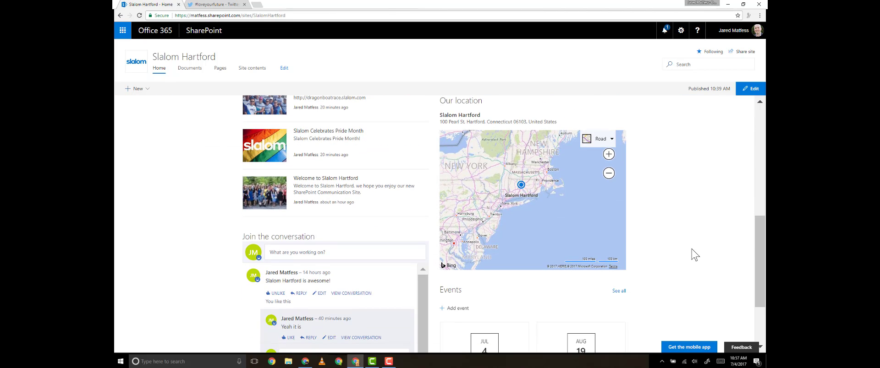
pyautogui.scroll(-2, 692, 252)
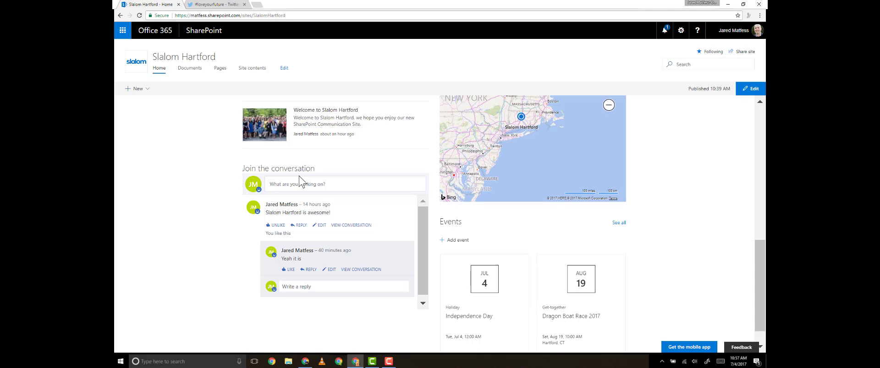
pyautogui.scroll(-1, 300, 181)
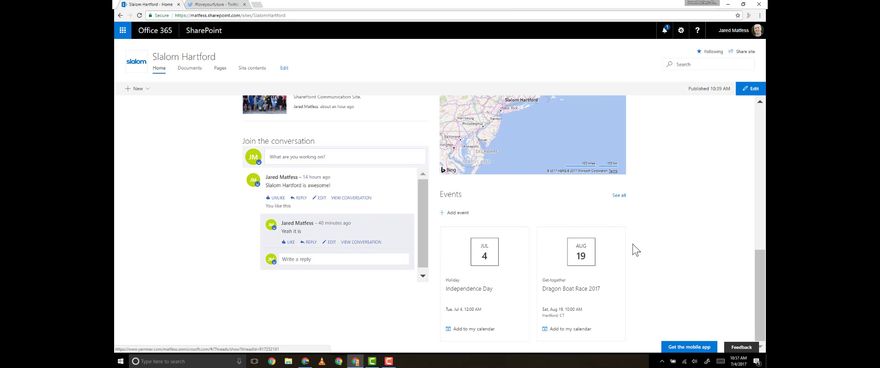
# - Add the Independence Day event to the calendar, downloading Independence Day.ics
pyautogui.click(474, 331)
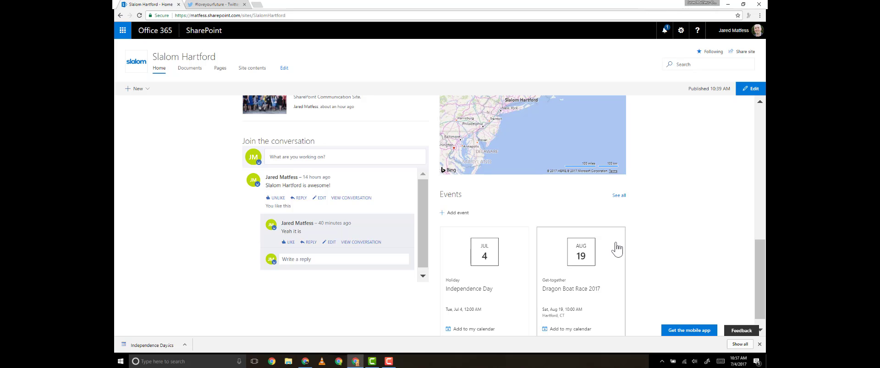
pyautogui.scroll(10, 648, 236)
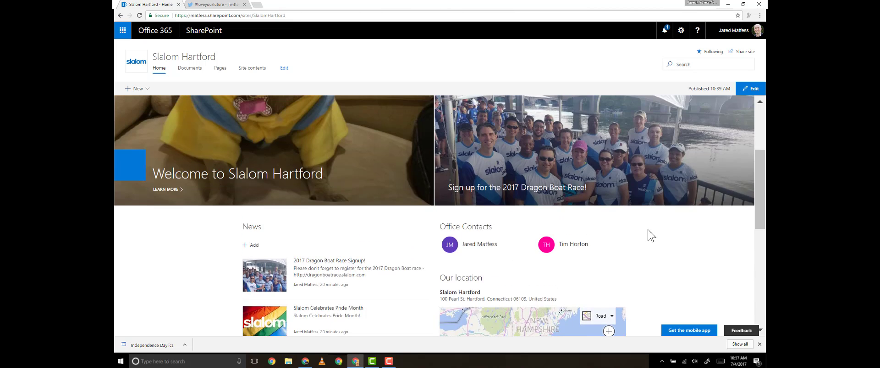
pyautogui.scroll(2, 649, 236)
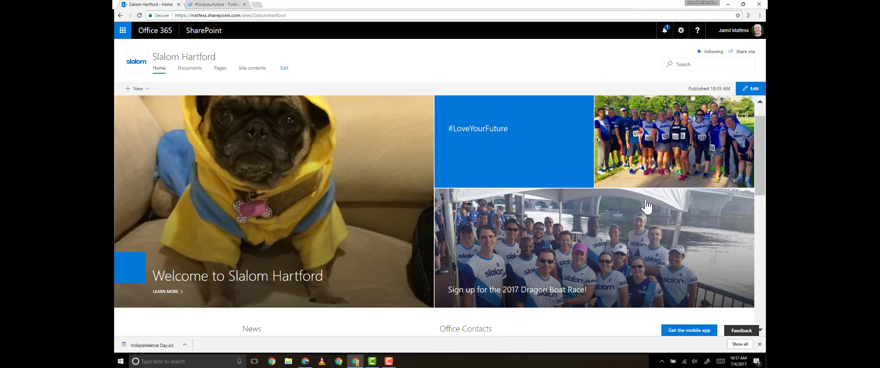
pyautogui.scroll(-3, 572, 210)
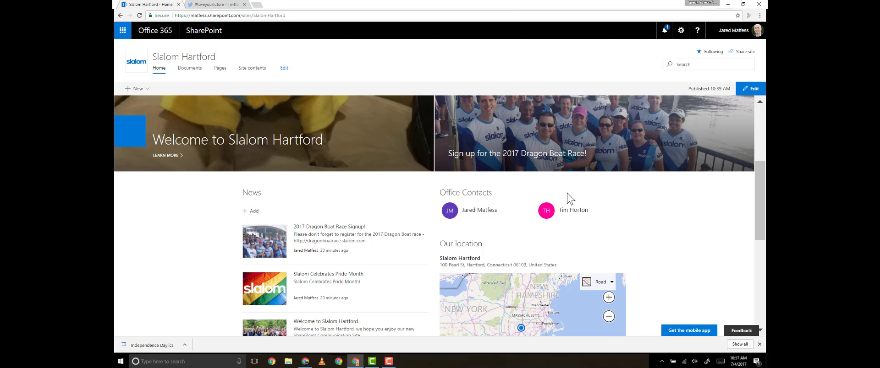
pyautogui.scroll(-3, 556, 192)
pyautogui.scroll(4, 554, 189)
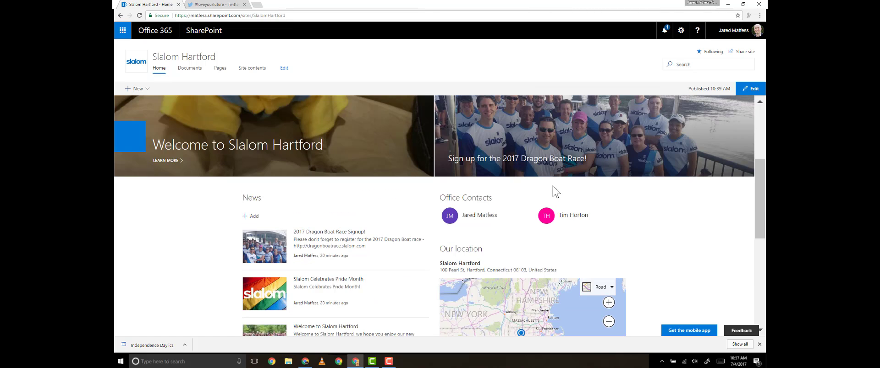